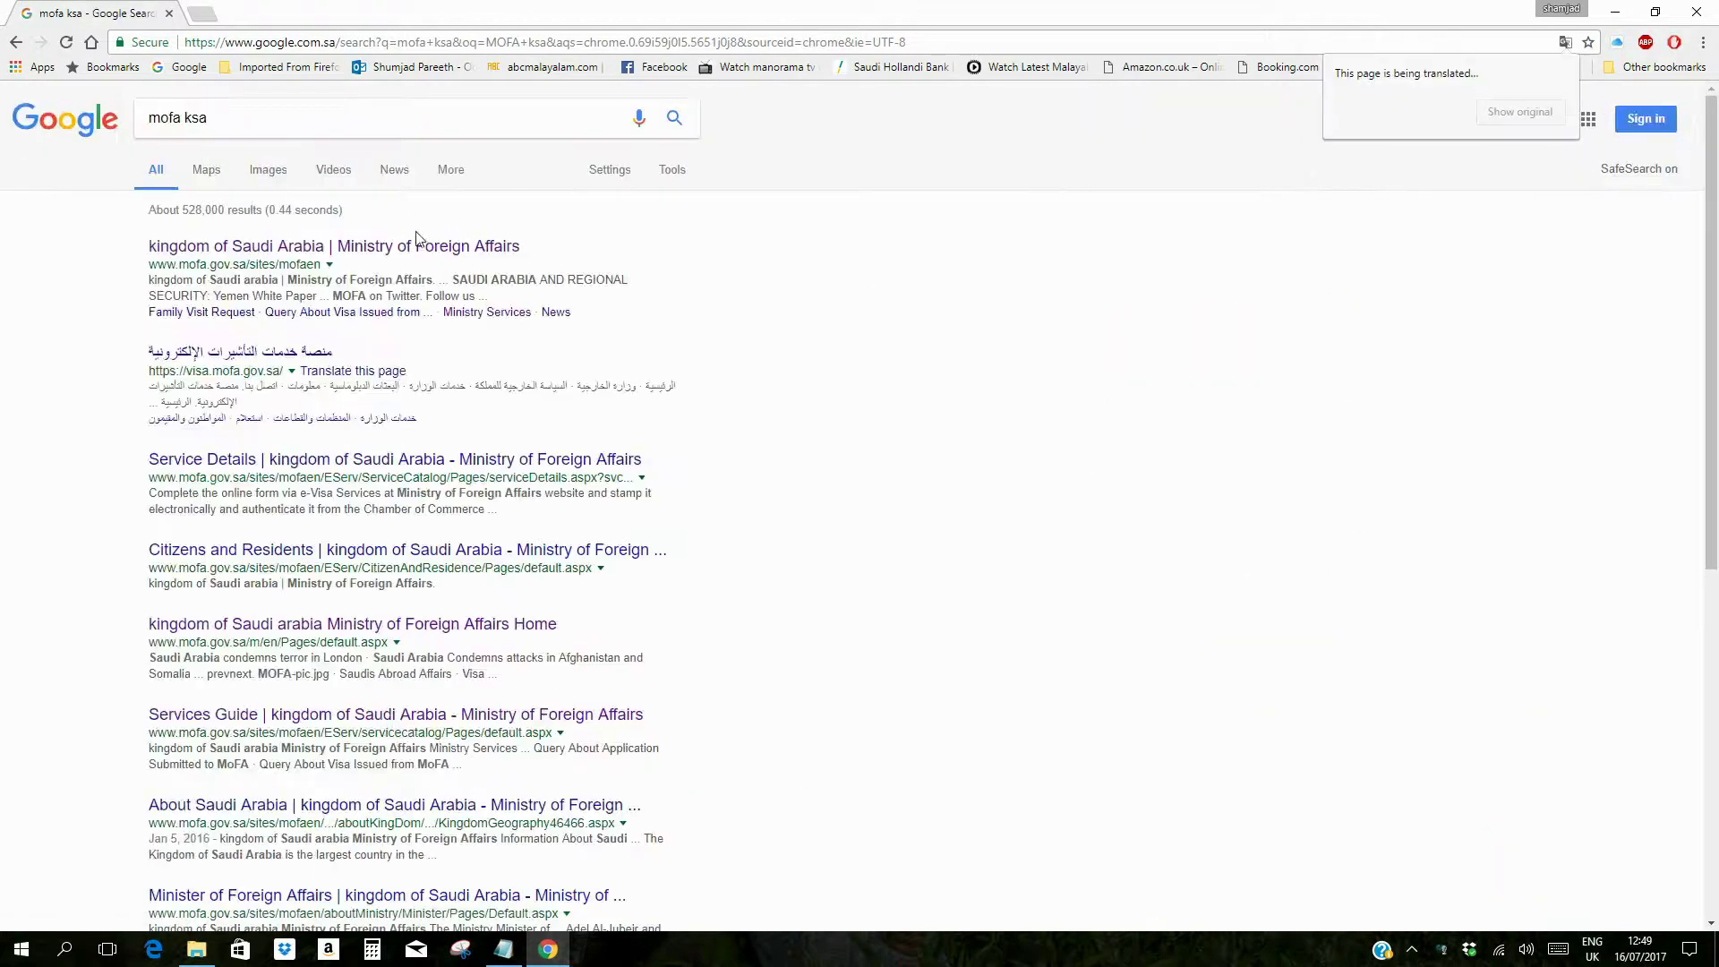
Step: Open the Saudi Ministry of Foreign Affairs site from the search results and show all residents services
{"action": "left_click", "coordinate": [373, 255]}
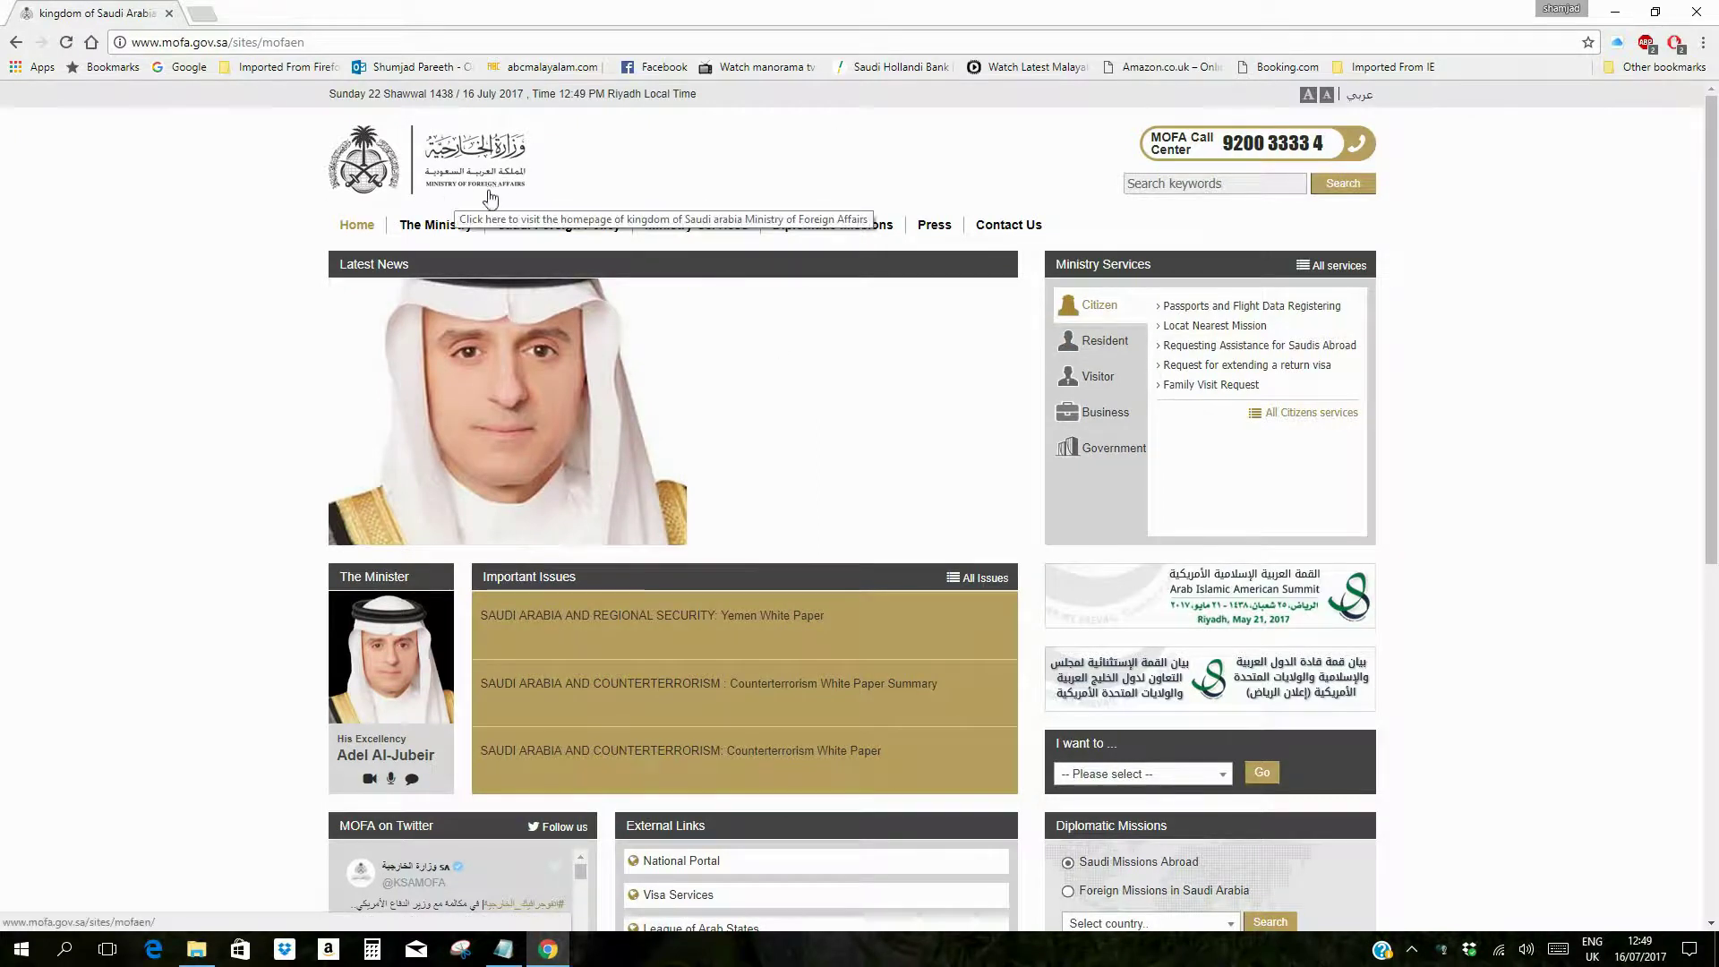
{"action": "left_click", "coordinate": [1103, 347]}
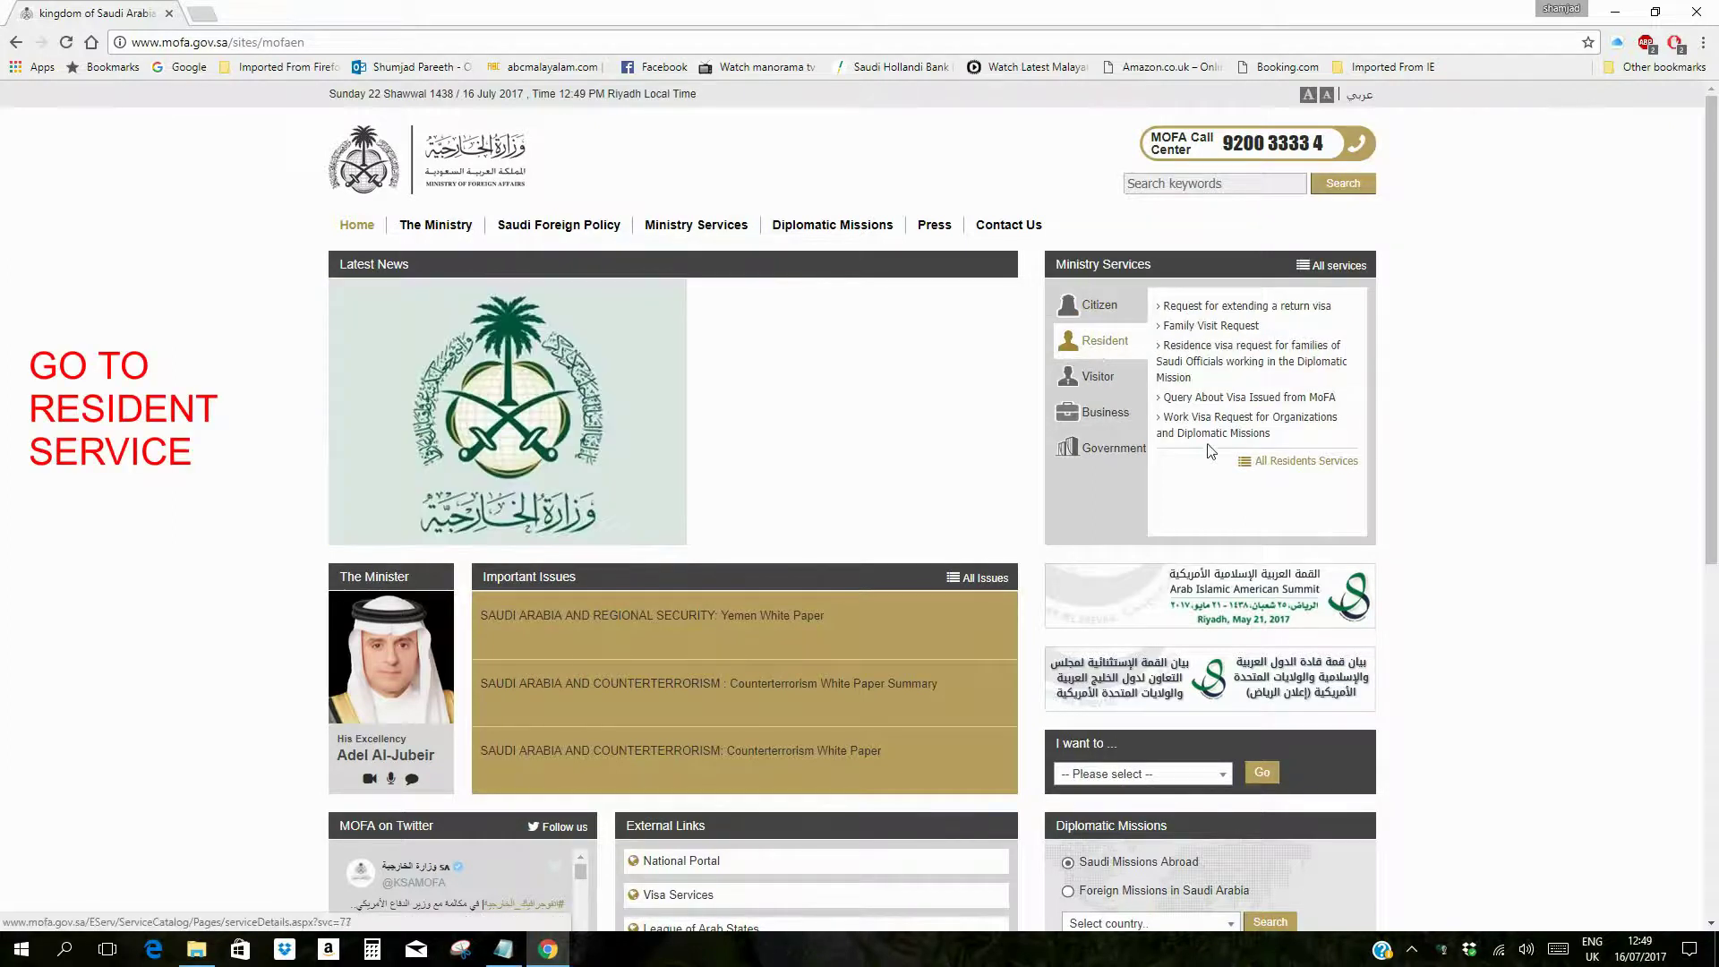
{"action": "left_click", "coordinate": [1290, 463]}
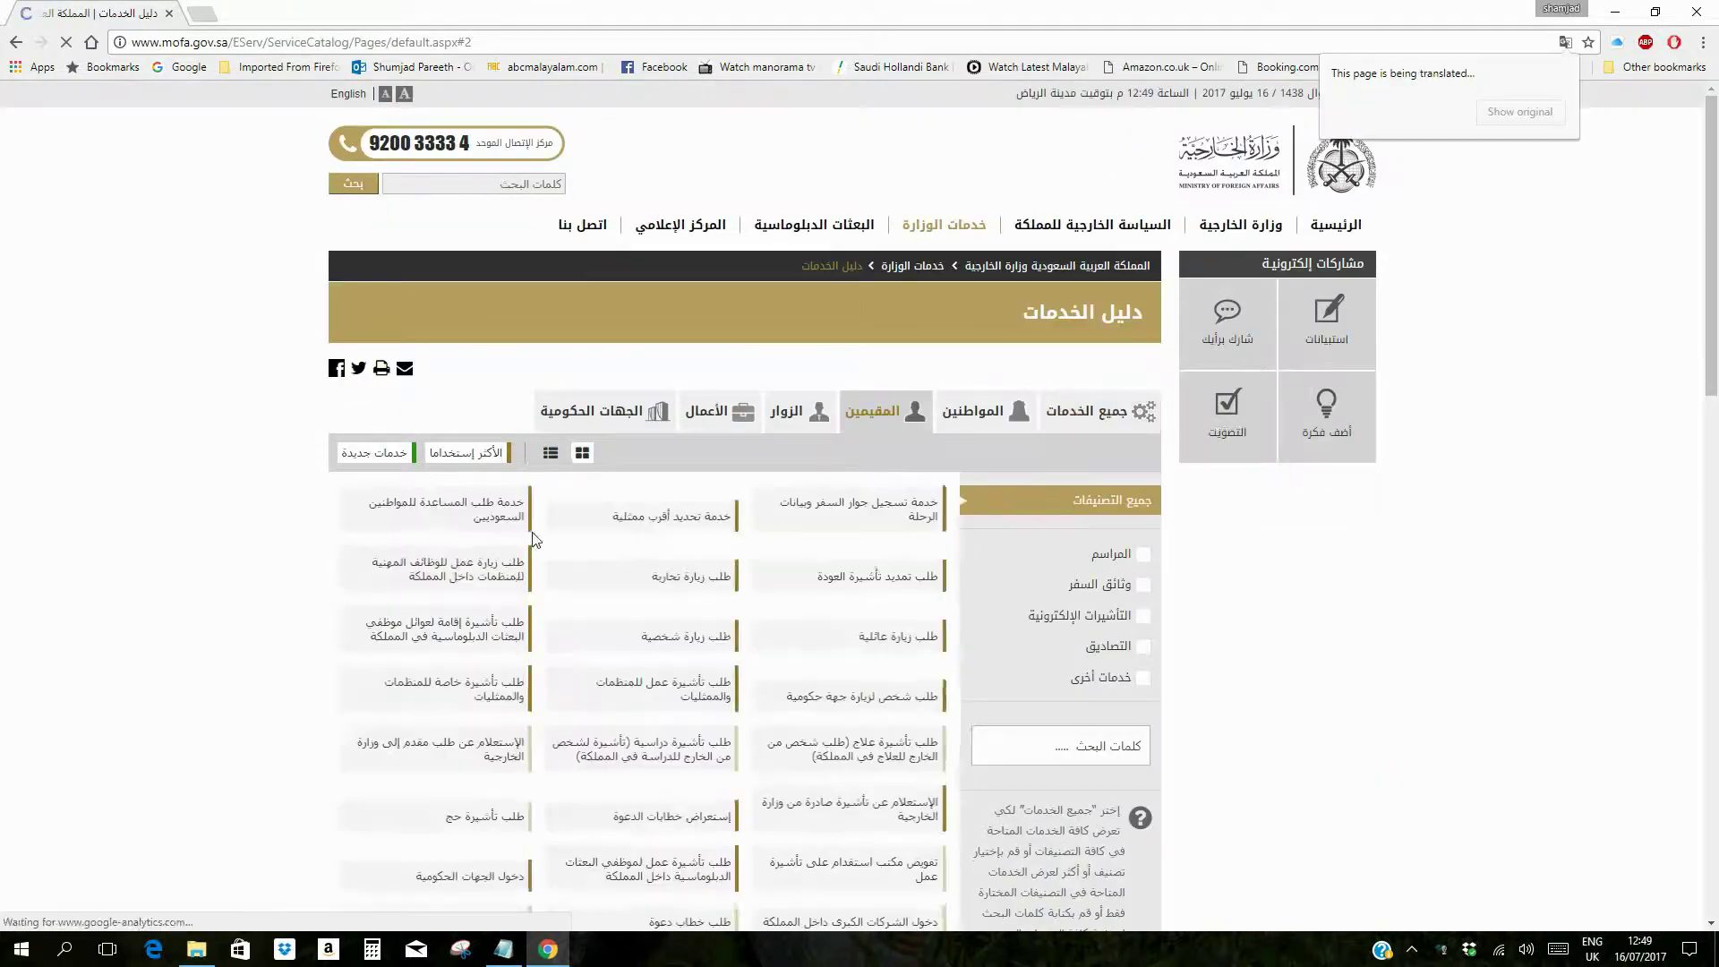
Step: Open the Ratification documents Service from the residents' service directory and start the service
{"action": "scroll", "coordinate": [167, 464], "scroll_direction": "down", "scroll_amount": 2}
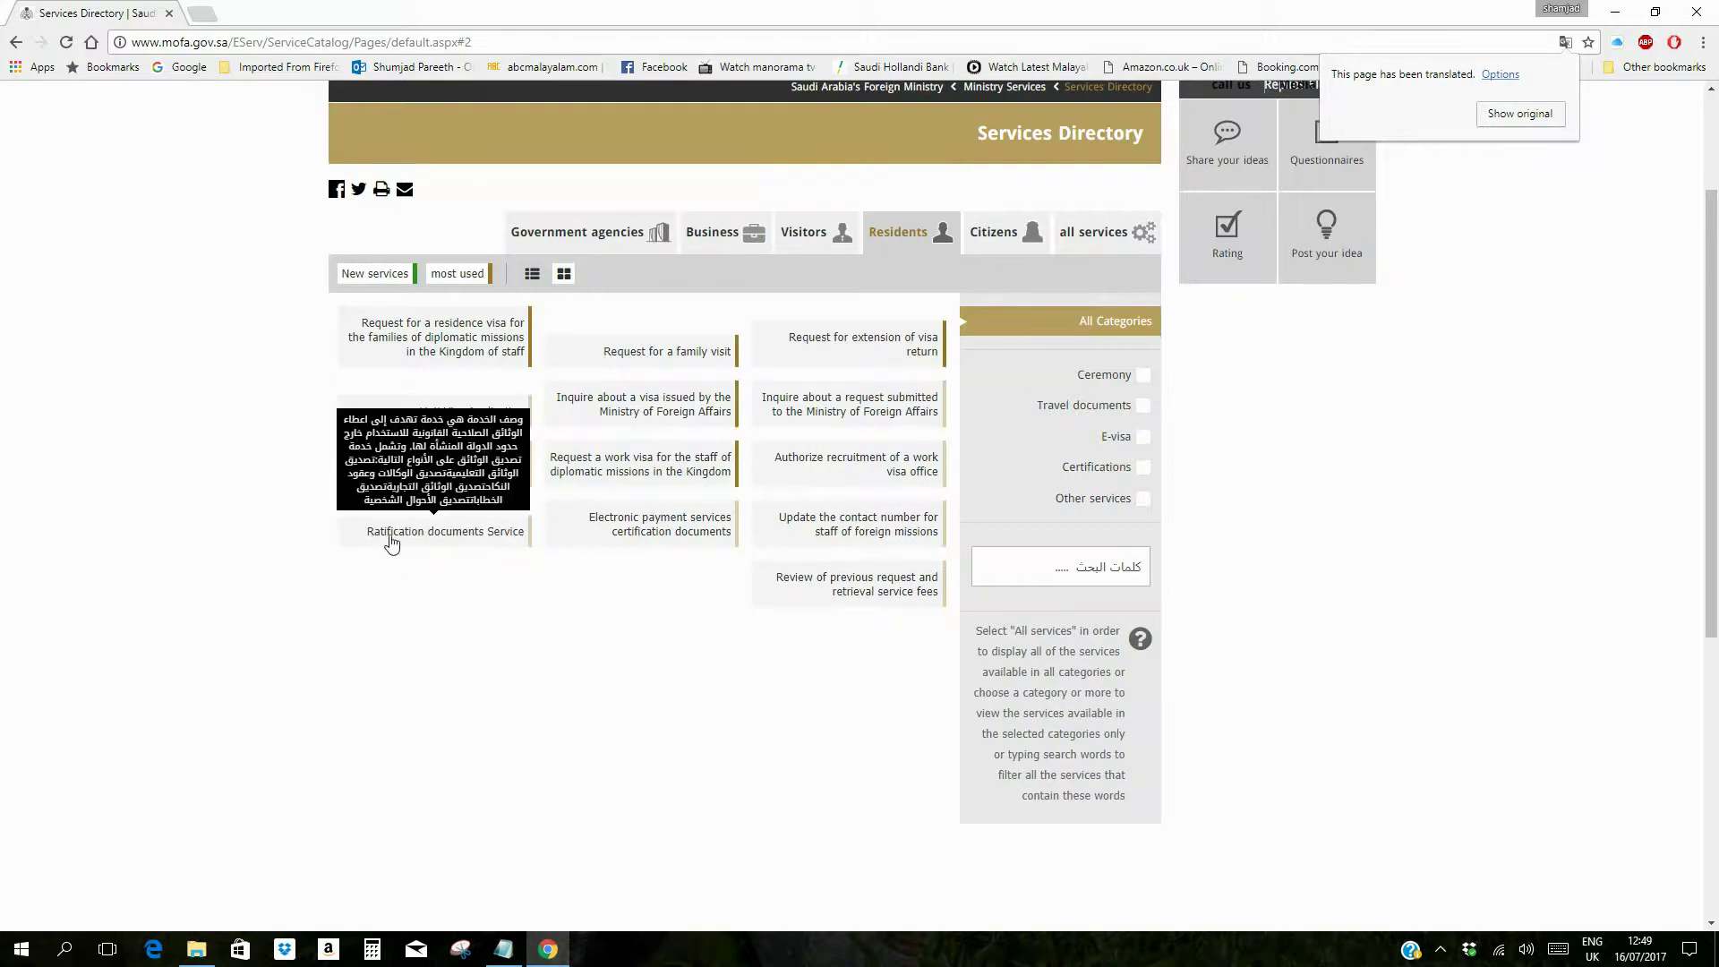
{"action": "left_click", "coordinate": [389, 539]}
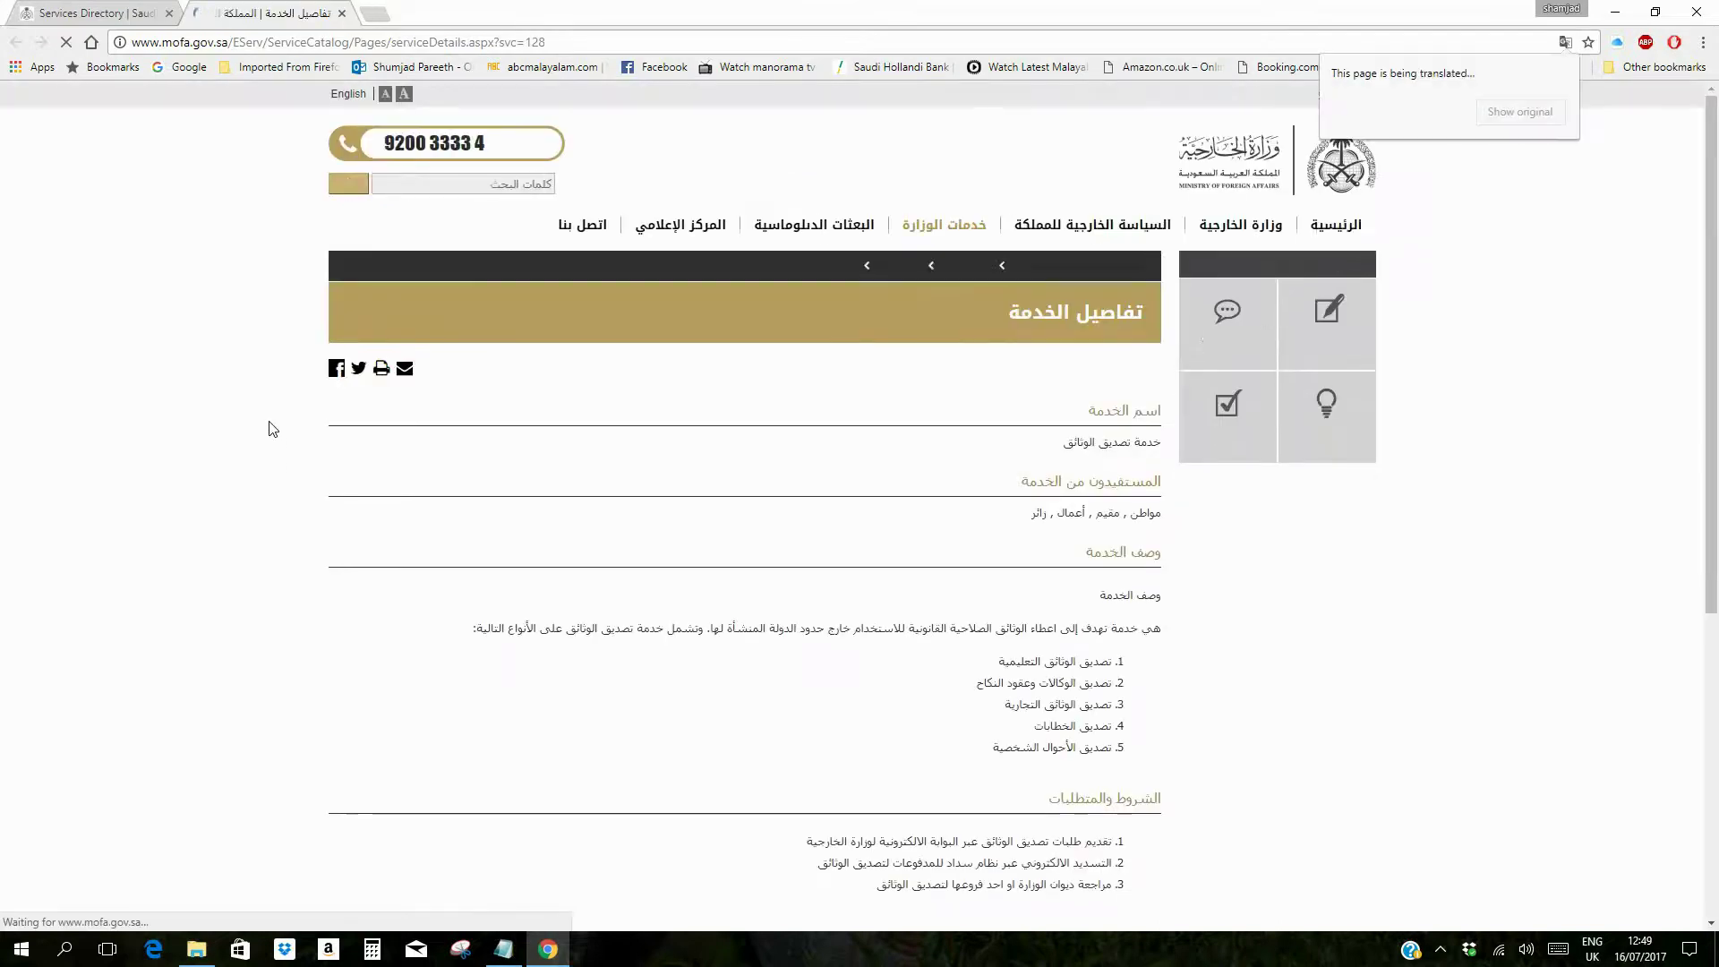
{"action": "scroll", "coordinate": [1204, 603], "scroll_direction": "down", "scroll_amount": 2}
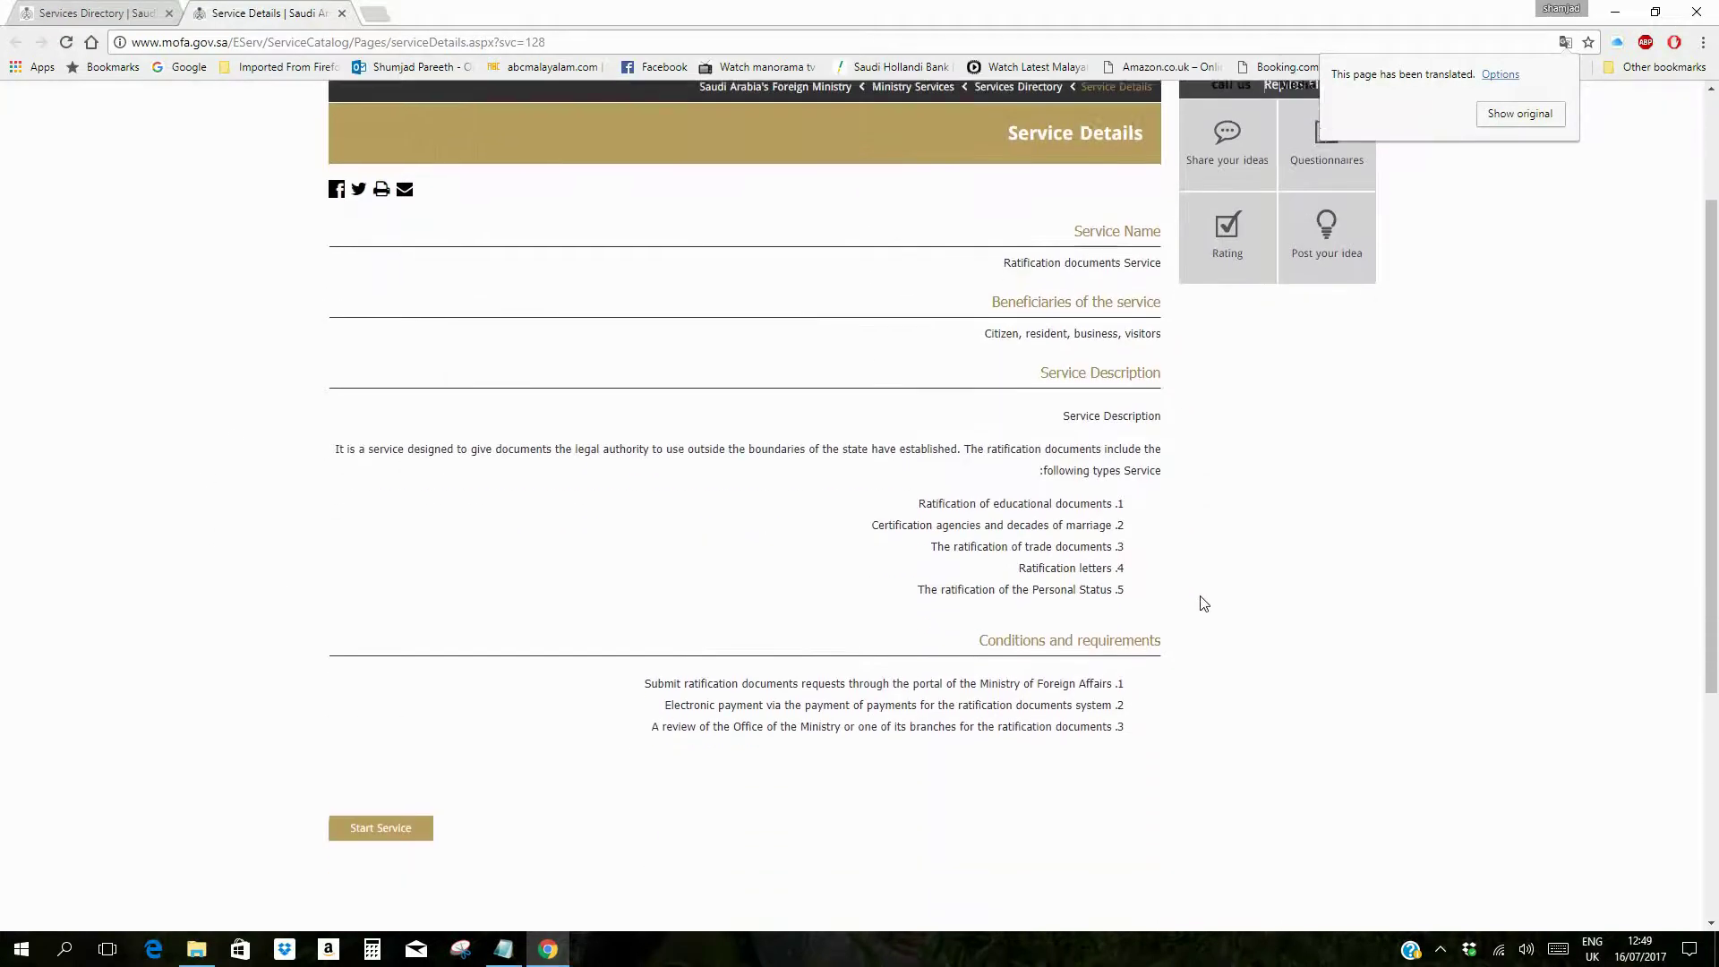
{"action": "left_click", "coordinate": [379, 741]}
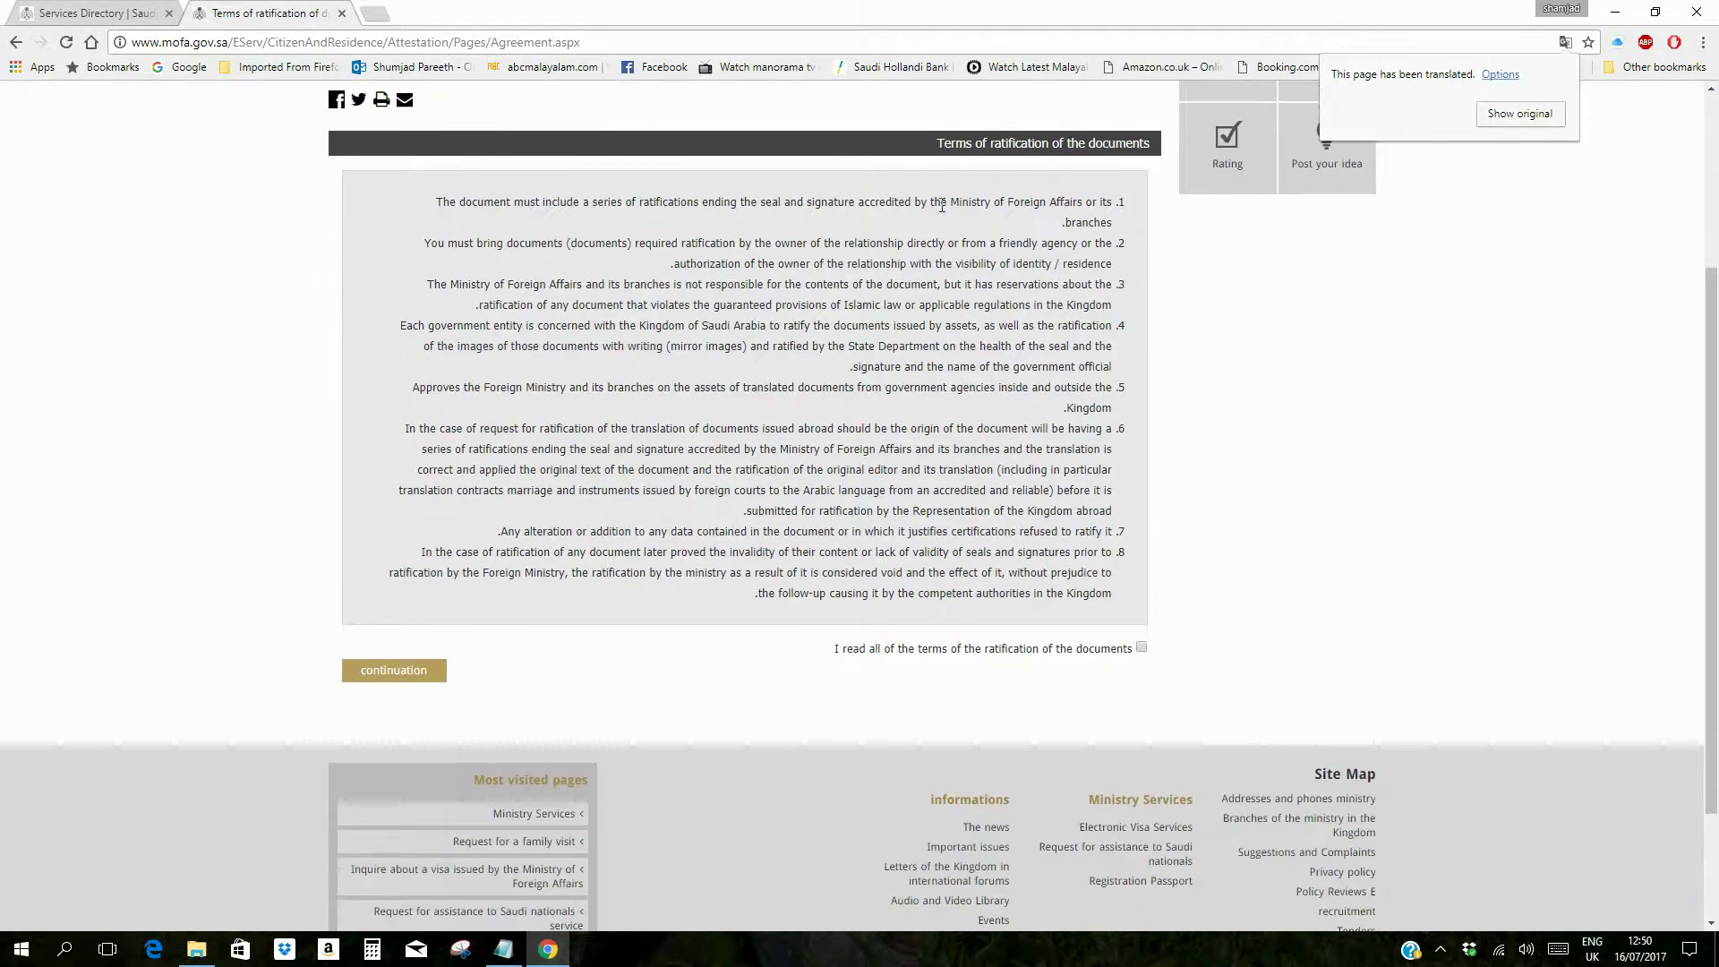
Step: Accept the terms of ratification of the documents and continue to the personal information form
{"action": "left_click", "coordinate": [1142, 648]}
{"action": "left_click", "coordinate": [1142, 649]}
{"action": "left_click", "coordinate": [362, 673]}
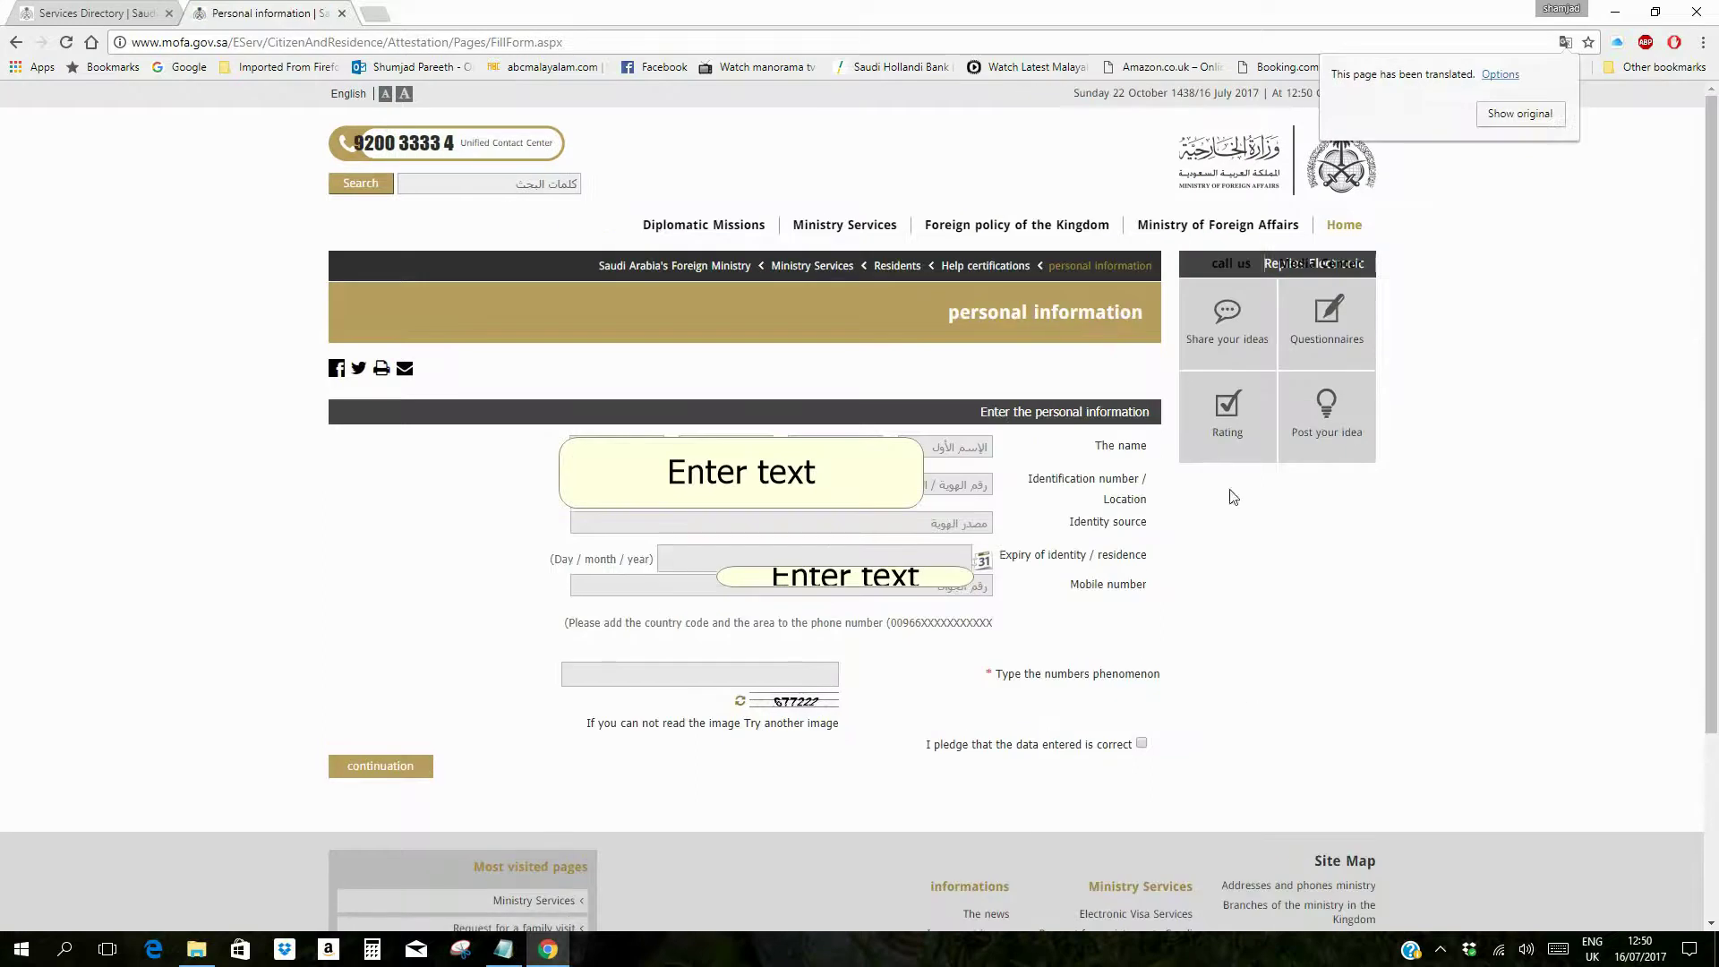
Step: Fill in all four parts of the applicant's name in the personal information form
{"action": "left_click", "coordinate": [971, 449]}
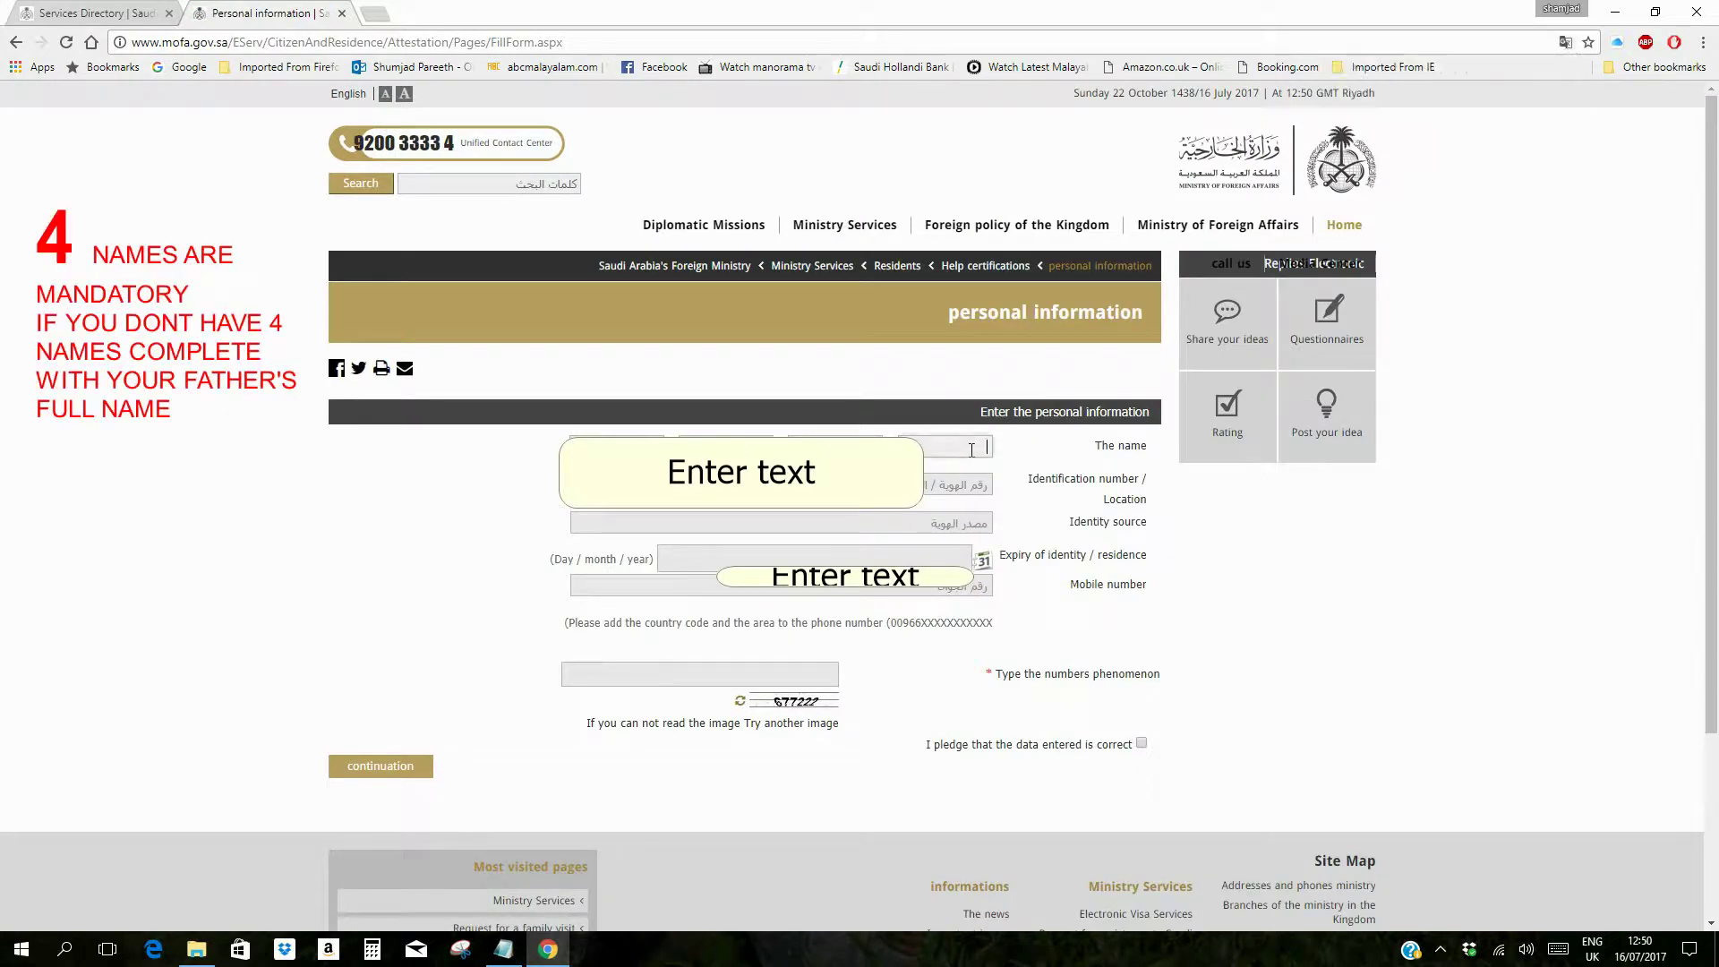
{"action": "type", "text": "SHUMJAD"}
{"action": "key", "text": "Tab"}
{"action": "key", "text": "Tab"}
{"action": "key", "text": "Tab"}
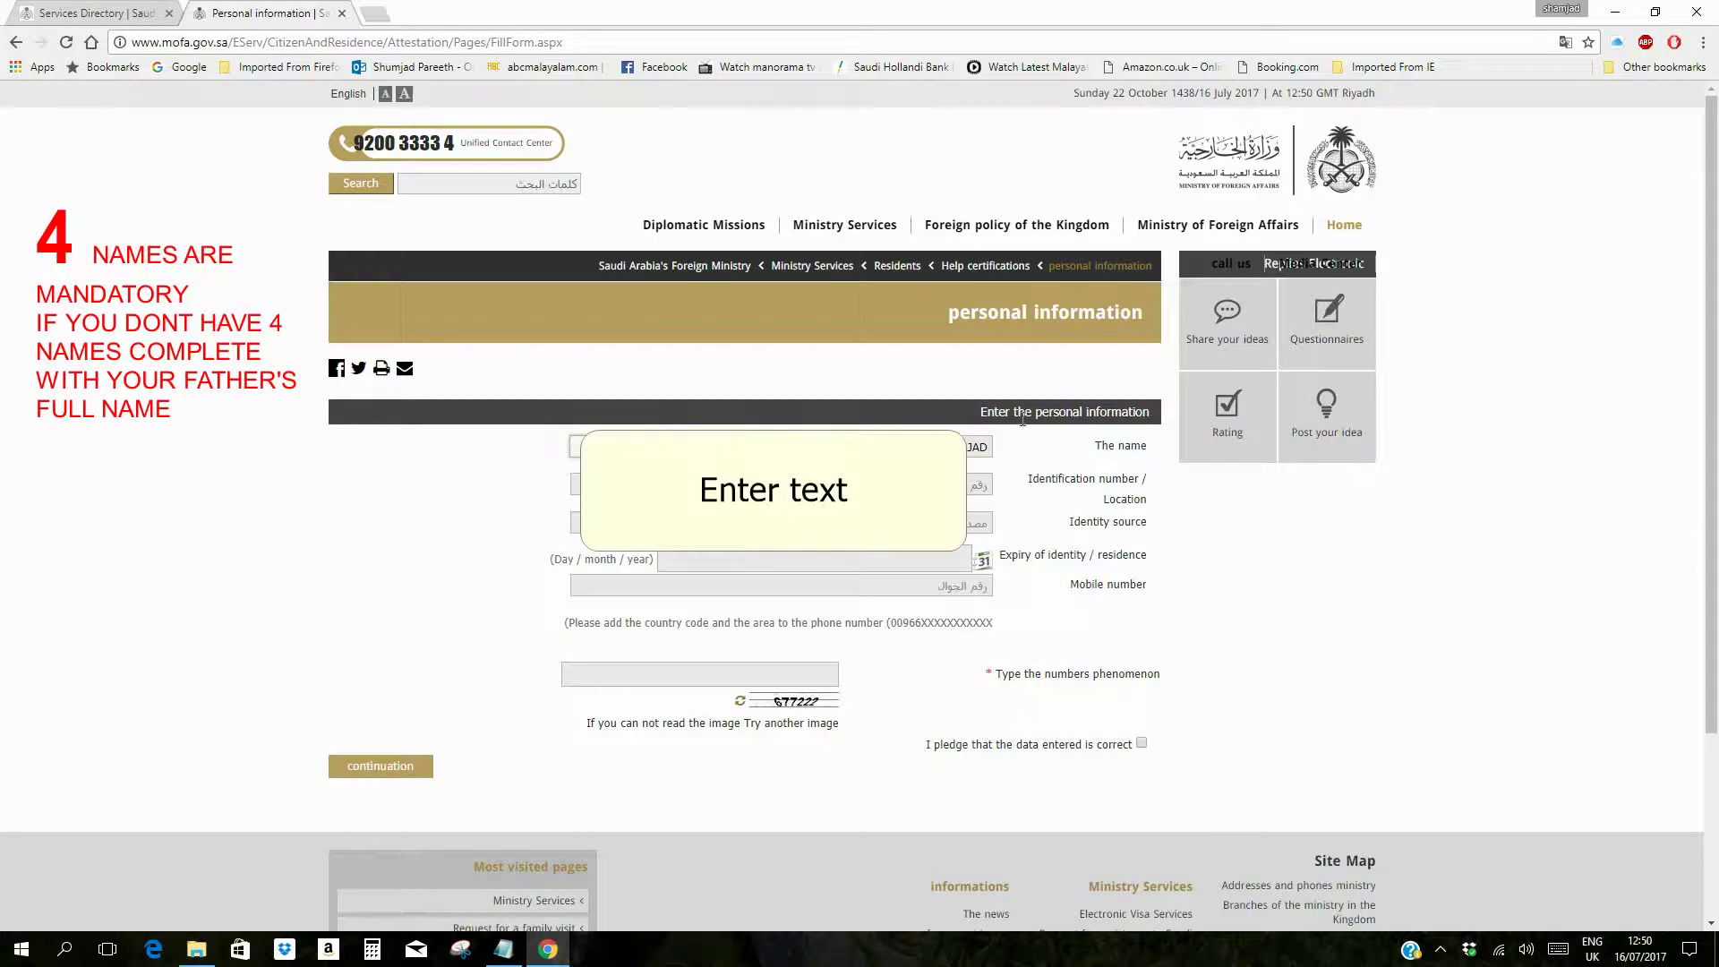
Step: Enter the applicant's identification number and the identity source
{"action": "left_click", "coordinate": [972, 485]}
{"action": "left_click", "coordinate": [968, 528]}
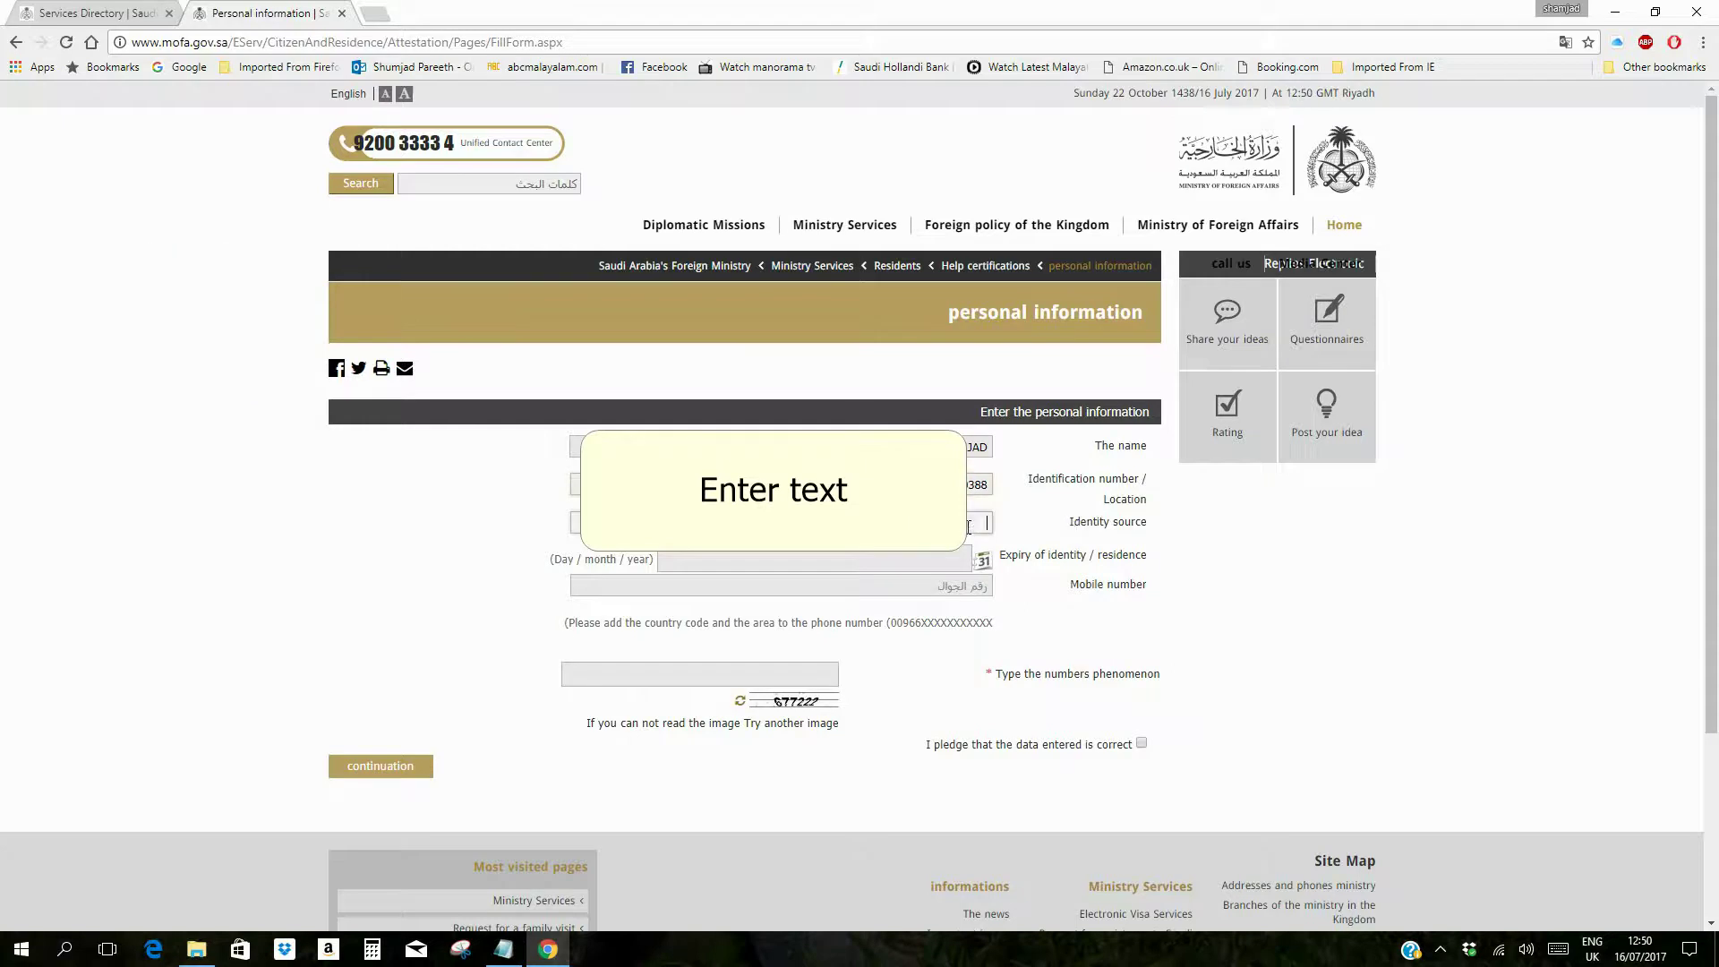
{"action": "type", "text": "EMA"}
Step: Set the identity / residence expiry date to 9 Shawwal 1442 (1442/10/09)
{"action": "left_click", "coordinate": [907, 560]}
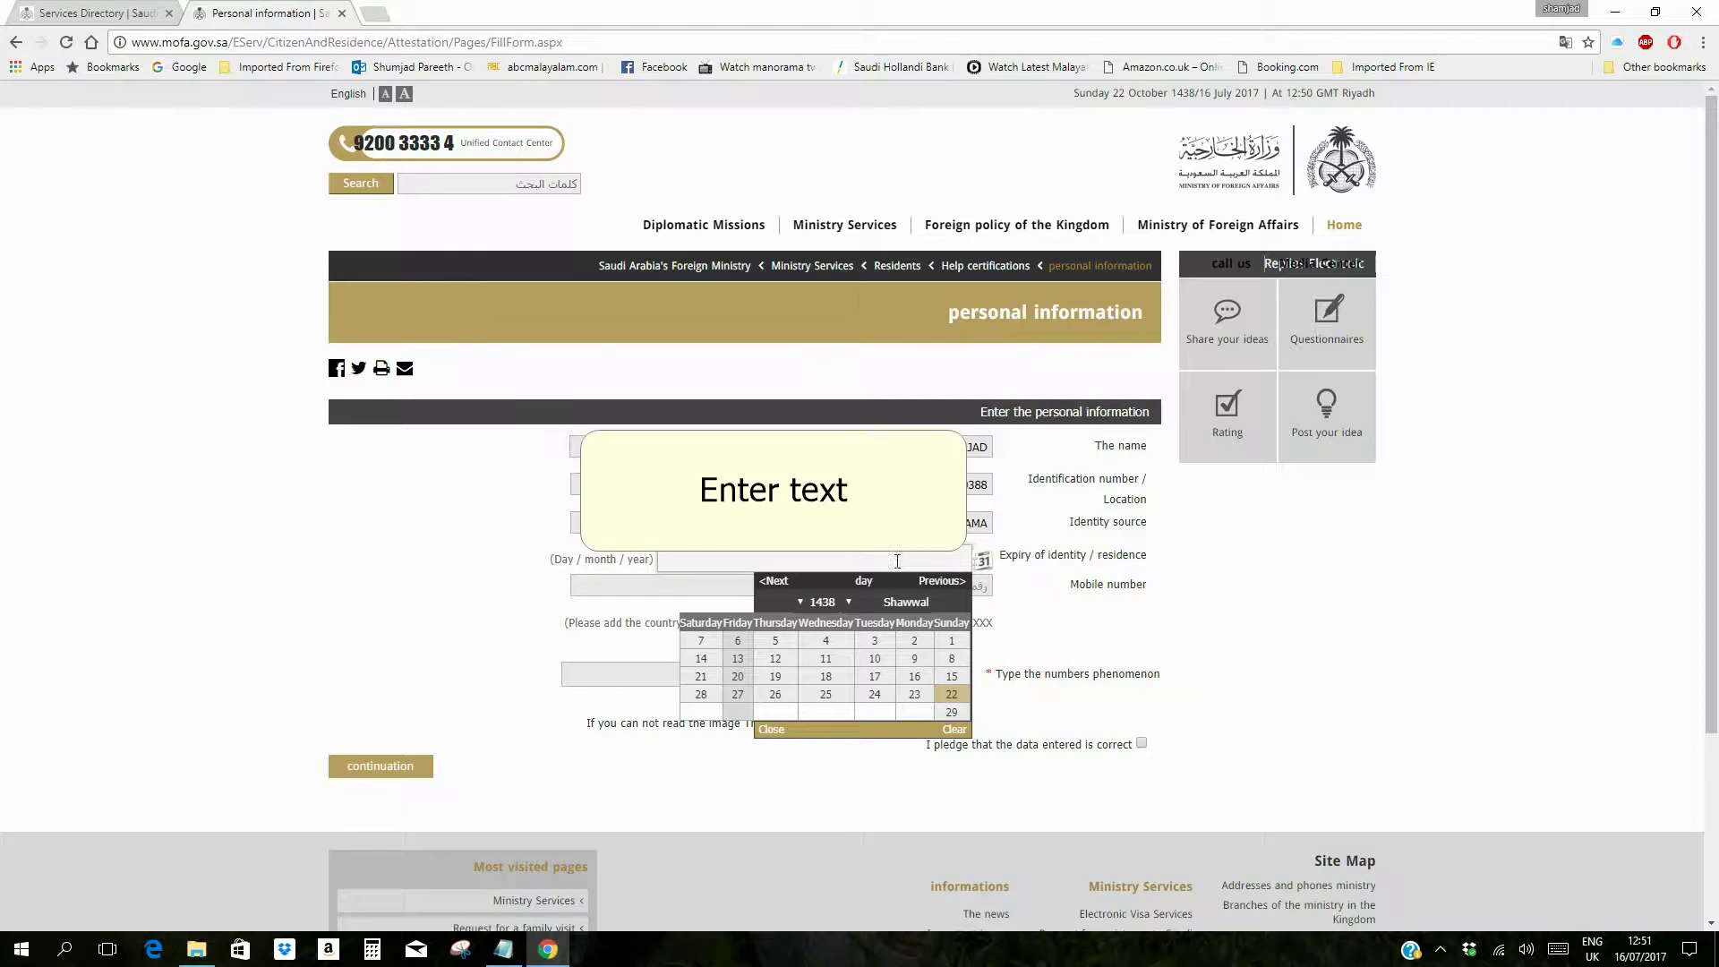
{"action": "left_click", "coordinate": [846, 602]}
{"action": "left_click", "coordinate": [829, 601]}
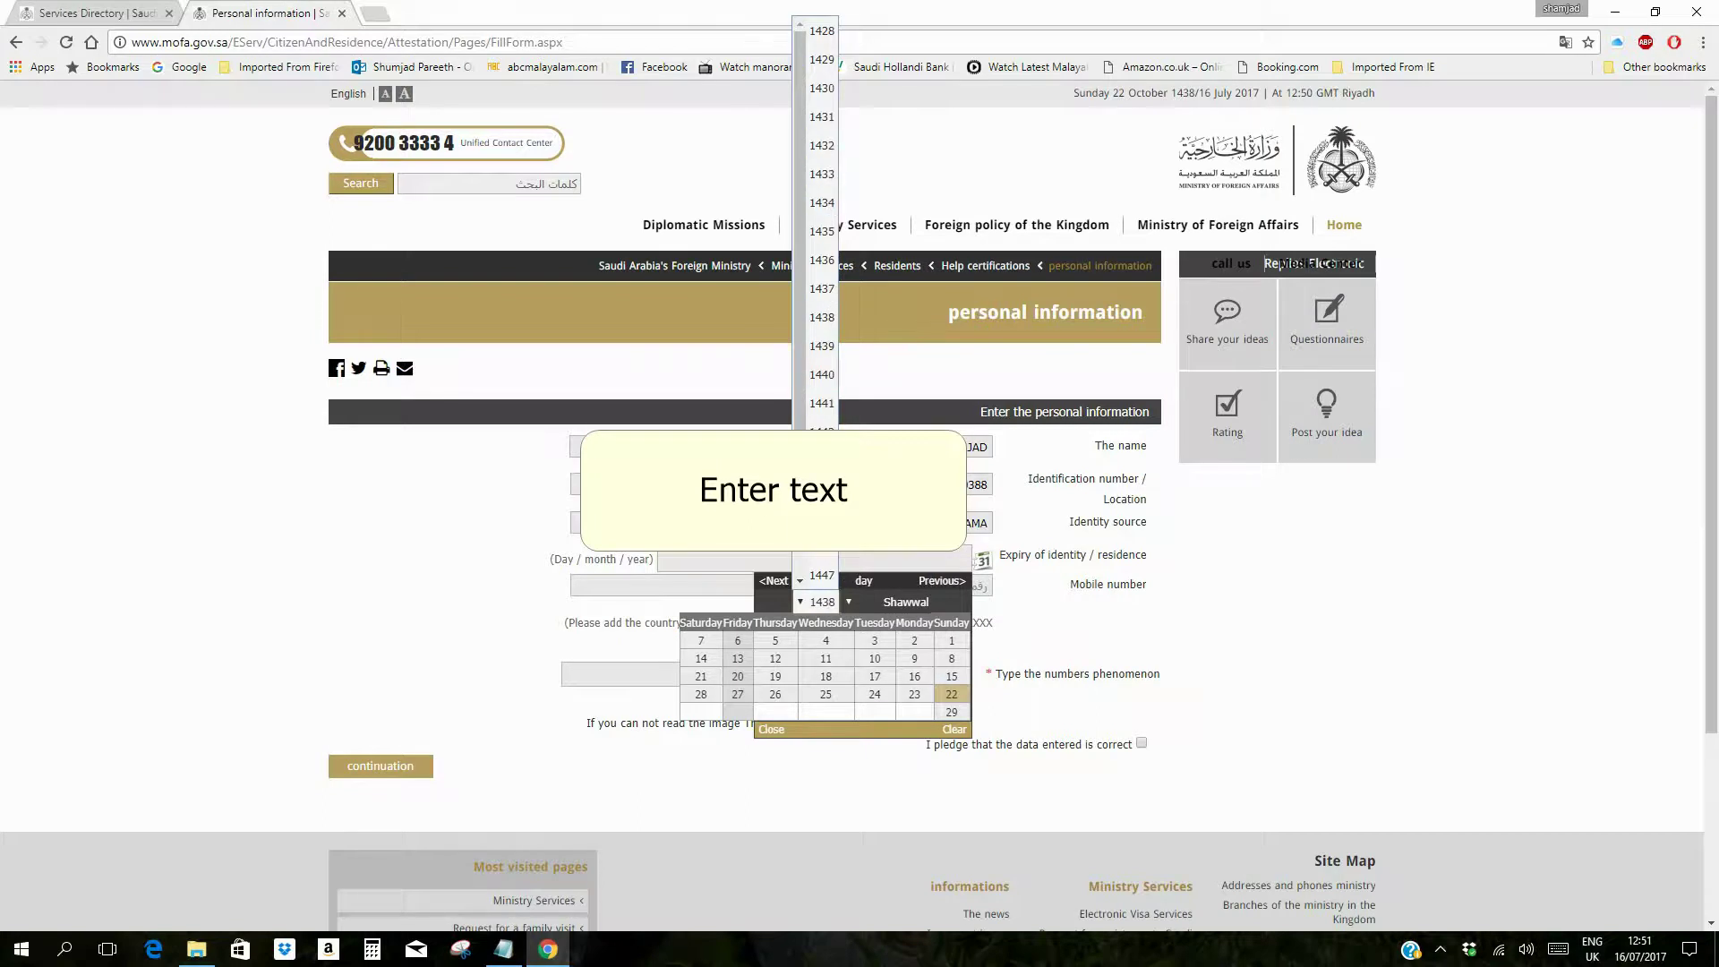
{"action": "left_click", "coordinate": [822, 427]}
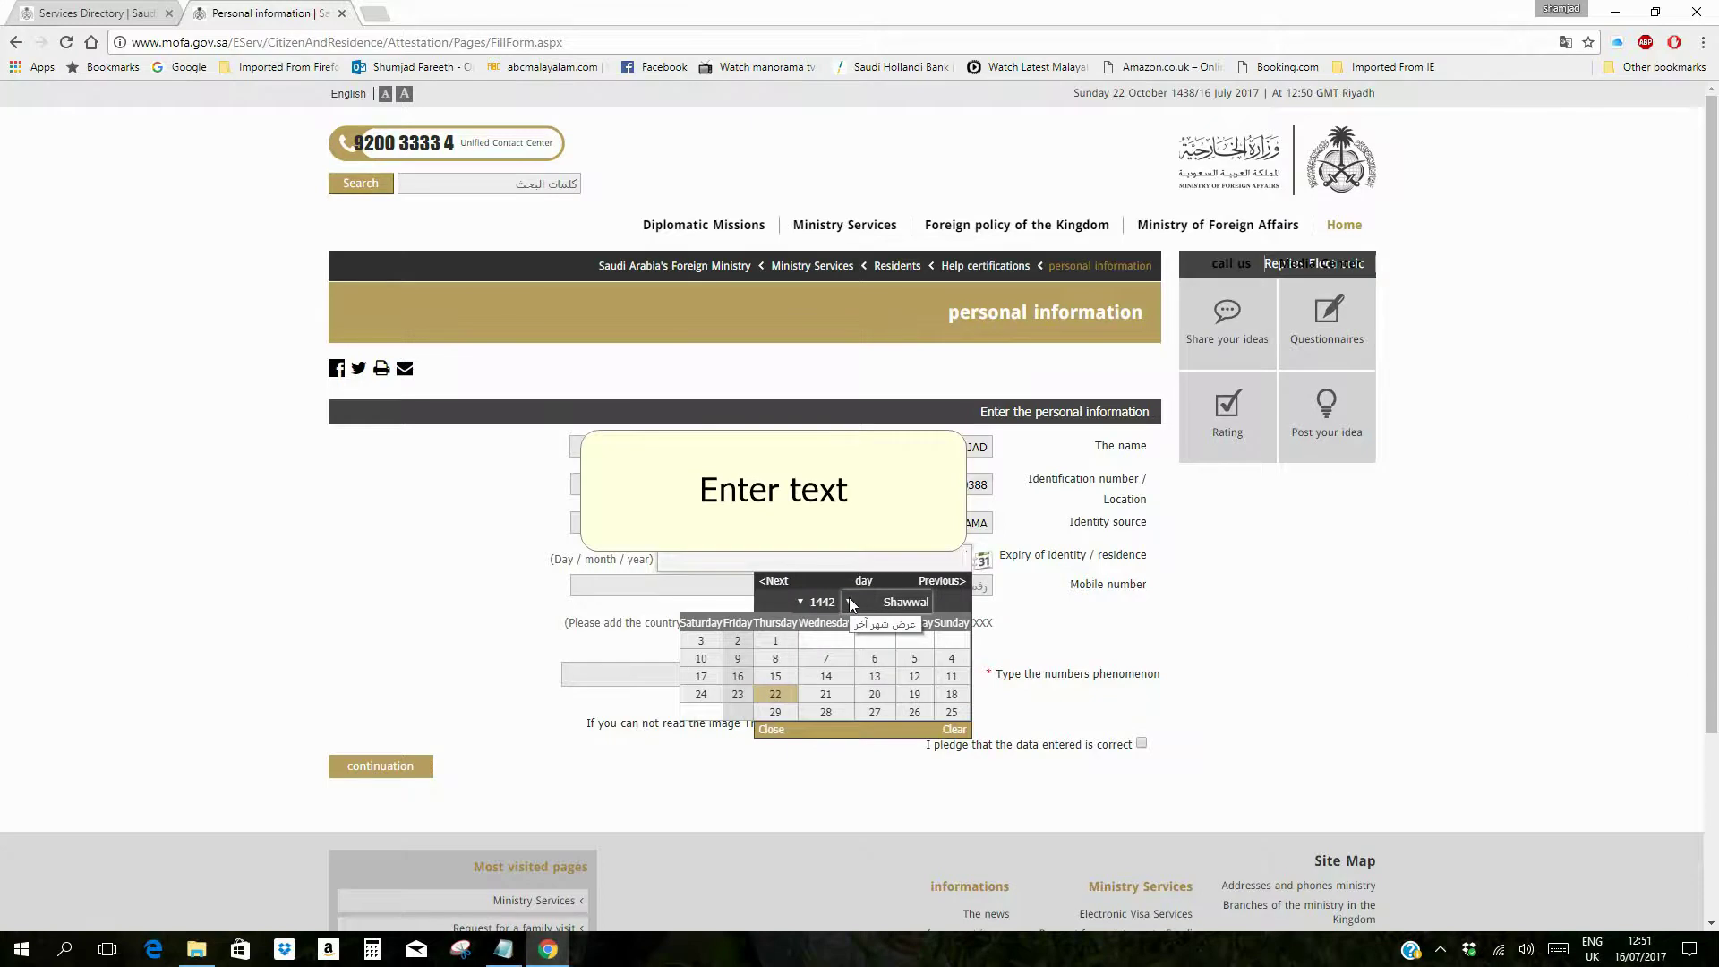
{"action": "left_click", "coordinate": [922, 603]}
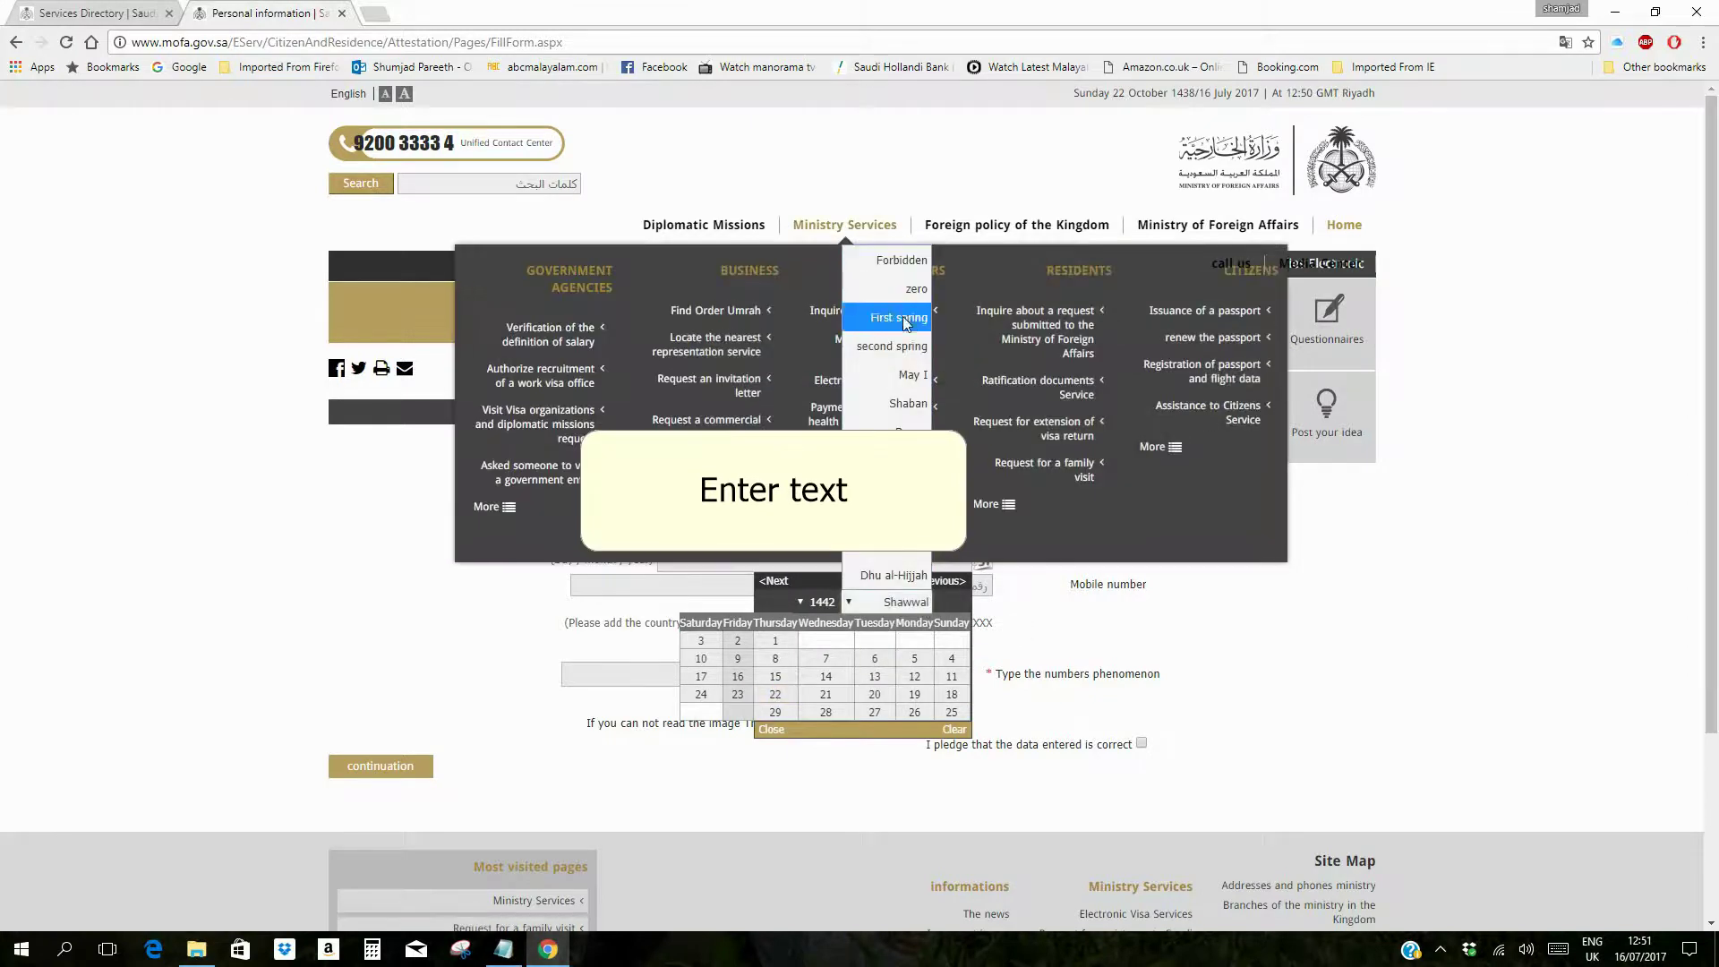
{"action": "scroll", "coordinate": [895, 341], "scroll_direction": "down", "scroll_amount": 3}
{"action": "left_click", "coordinate": [849, 359]}
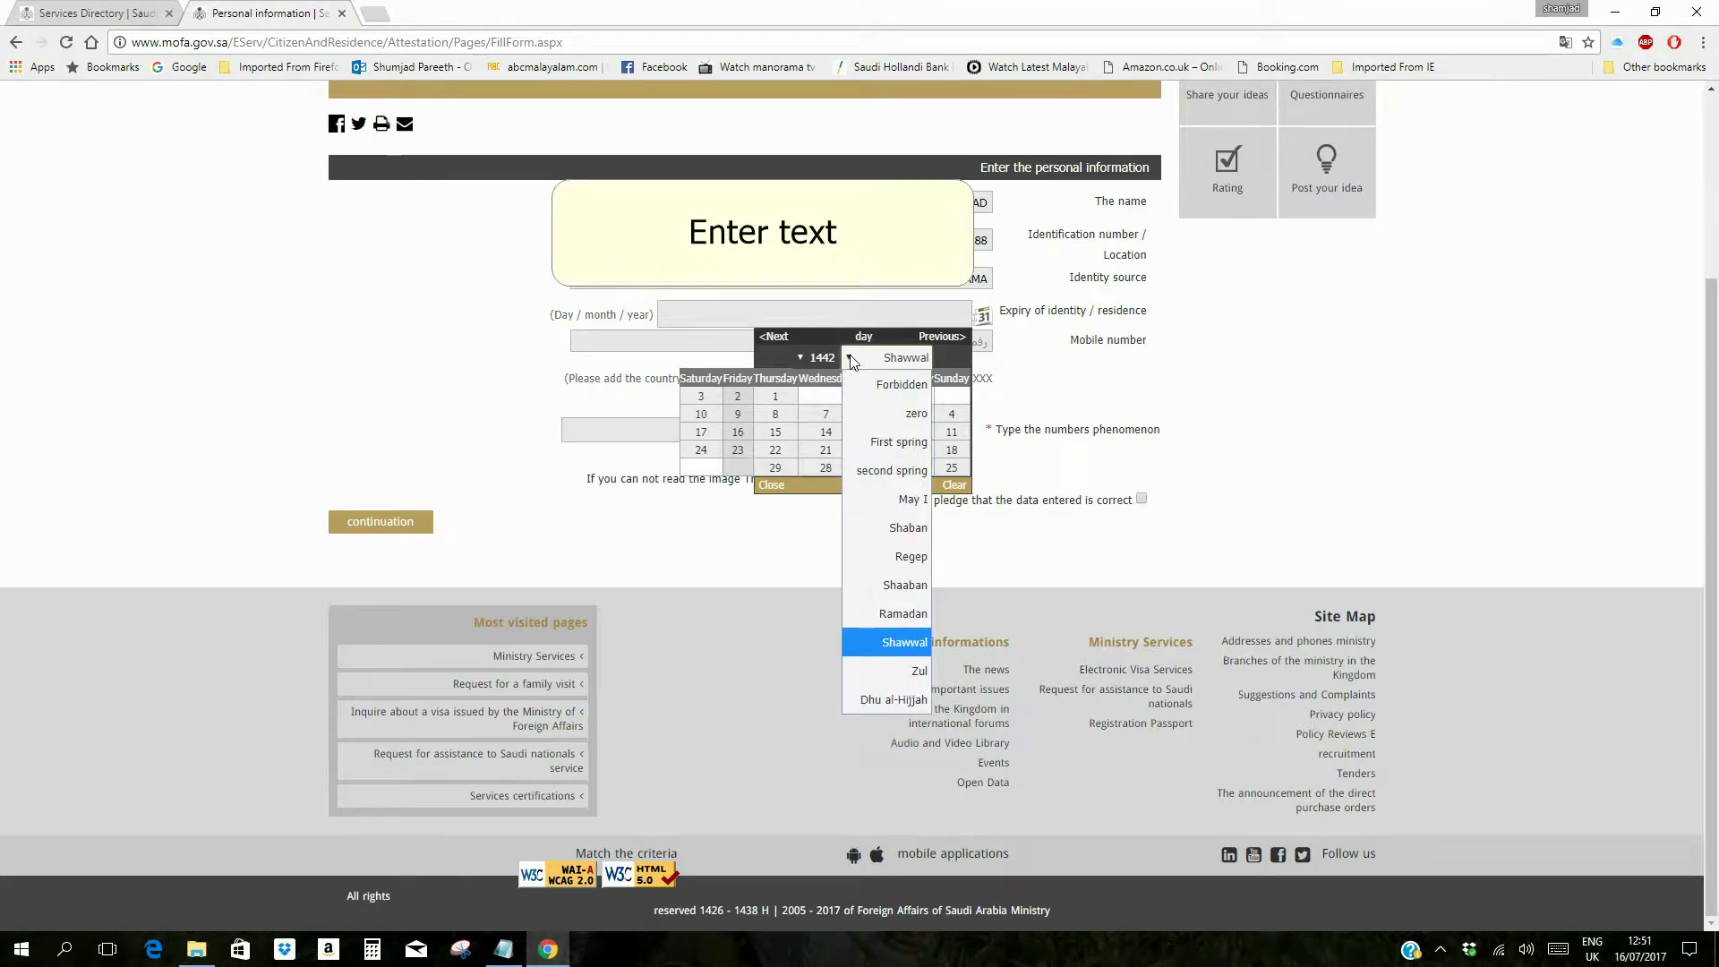
{"action": "left_click", "coordinate": [904, 616]}
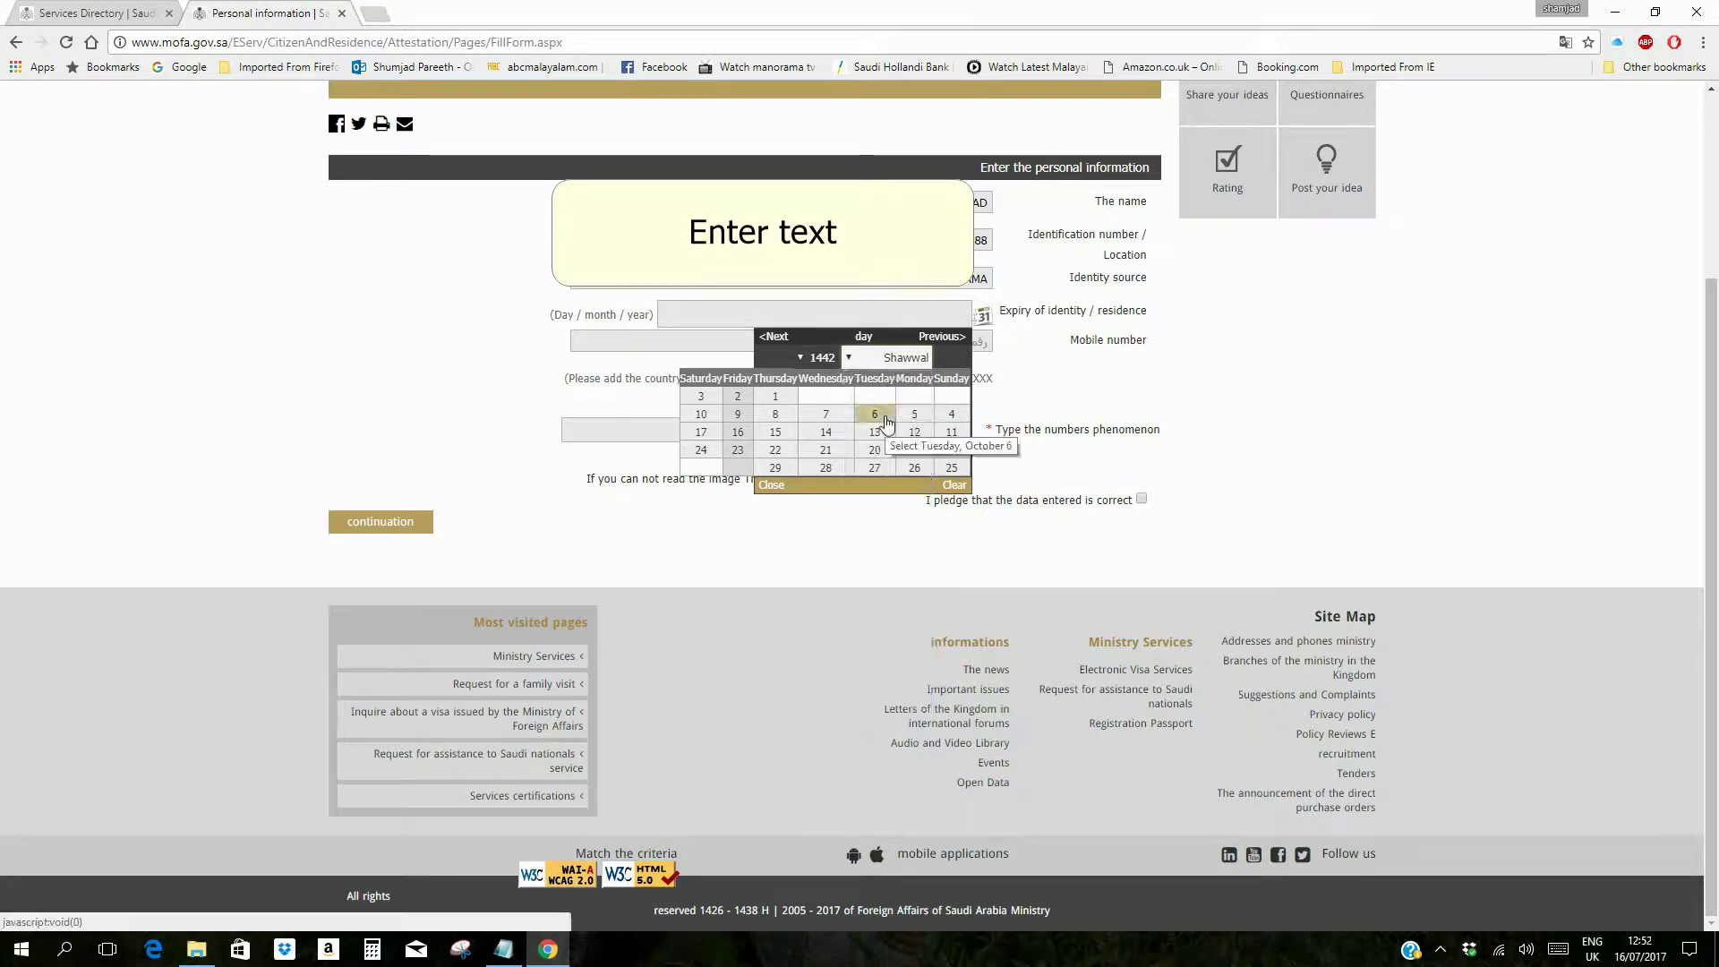
{"action": "left_click", "coordinate": [738, 414]}
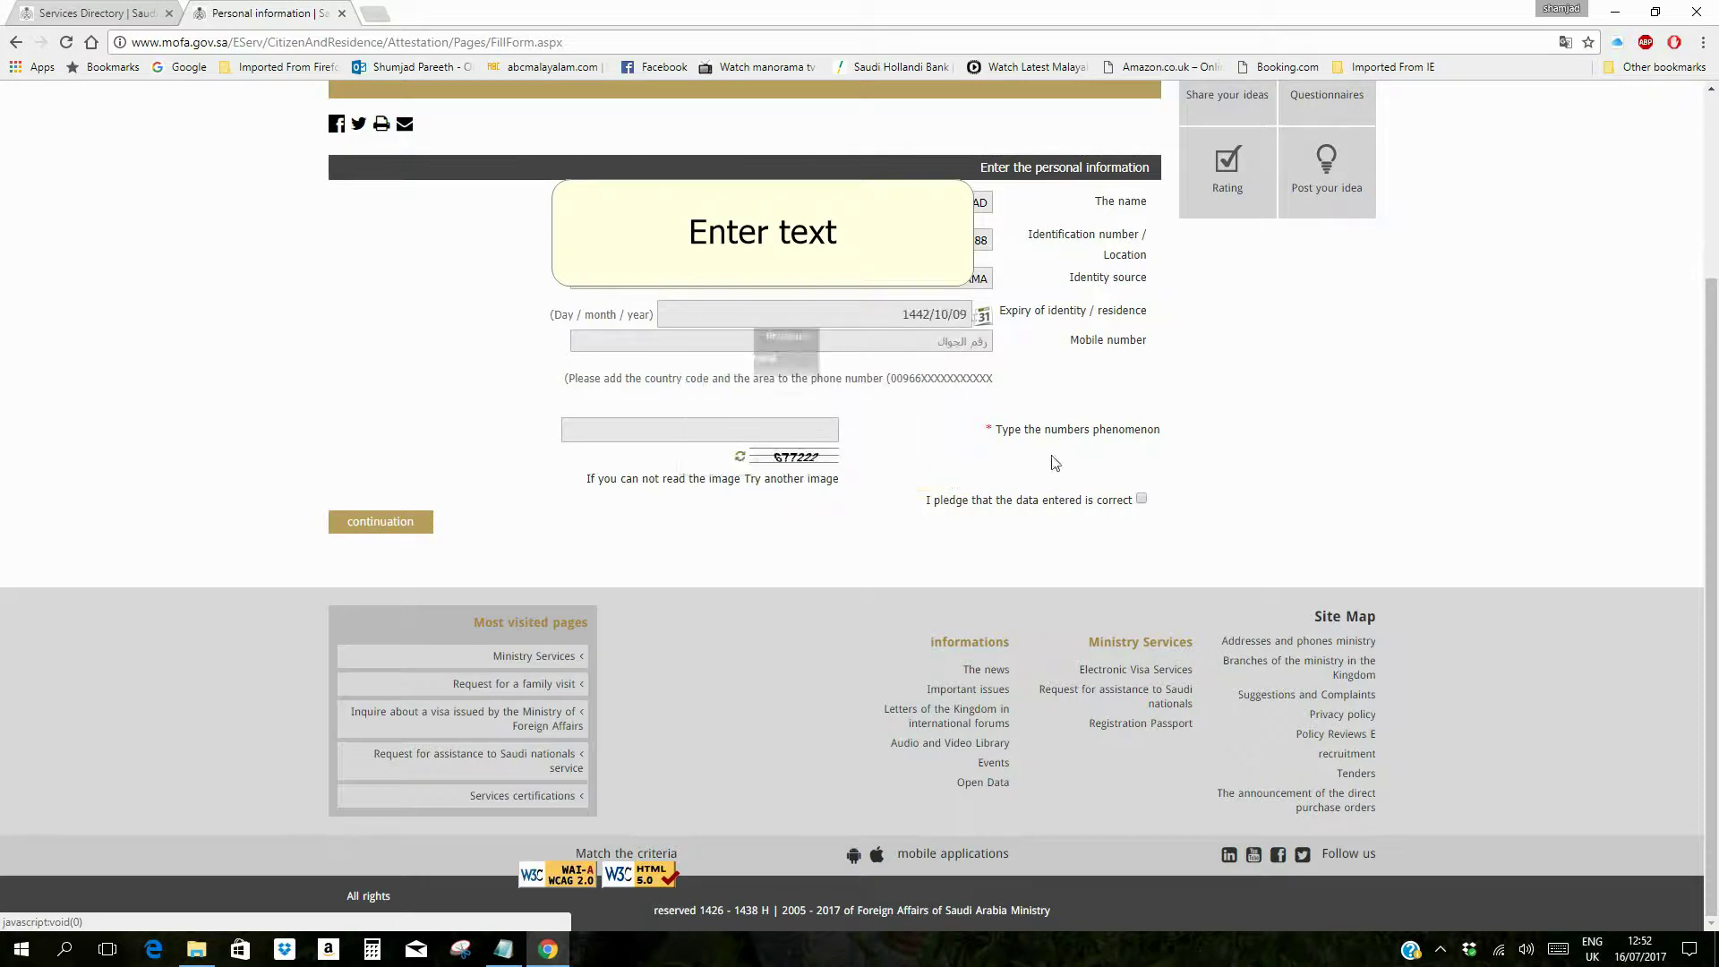
Step: Enter the applicant's mobile number including the country and area code
{"action": "left_click", "coordinate": [978, 341]}
{"action": "type", "text": "0"}
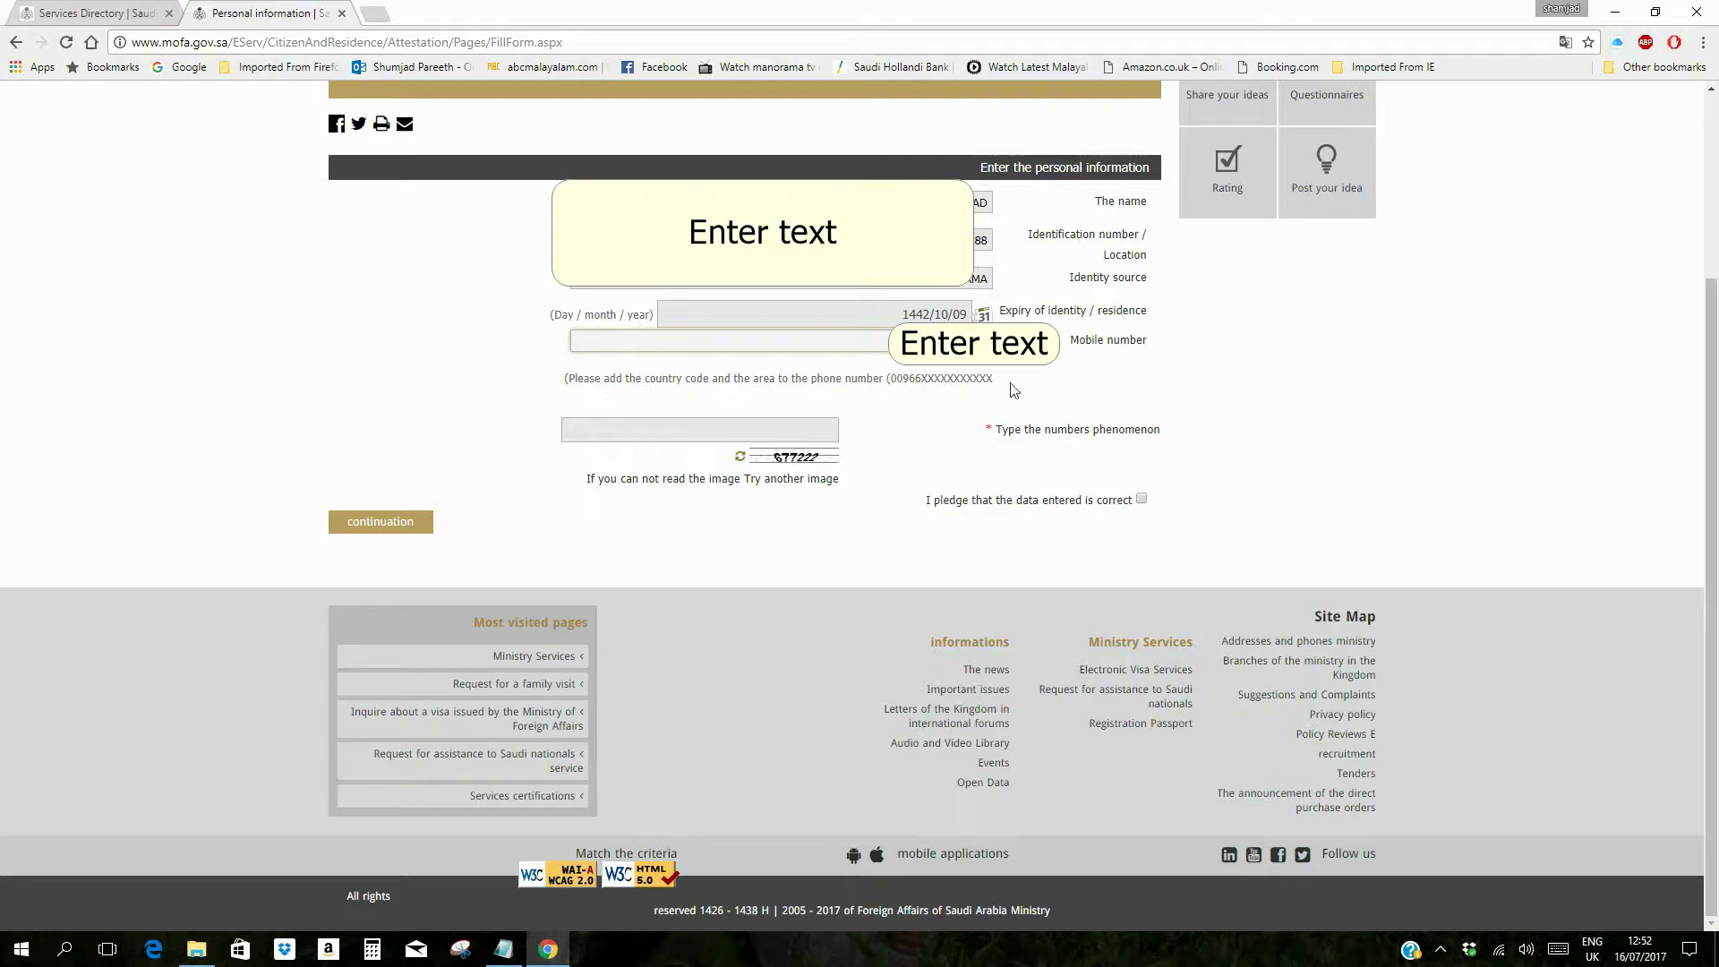
{"action": "left_click_drag", "start_coordinate": [992, 381], "coordinate": [886, 381]}
{"action": "right_click", "coordinate": [888, 383]}
{"action": "left_click", "coordinate": [1034, 386]}
{"action": "left_click", "coordinate": [1045, 383]}
Step: Enter the verification number from the image, pledge that the entered data is correct, and continue to the document types
{"action": "left_click", "coordinate": [686, 431]}
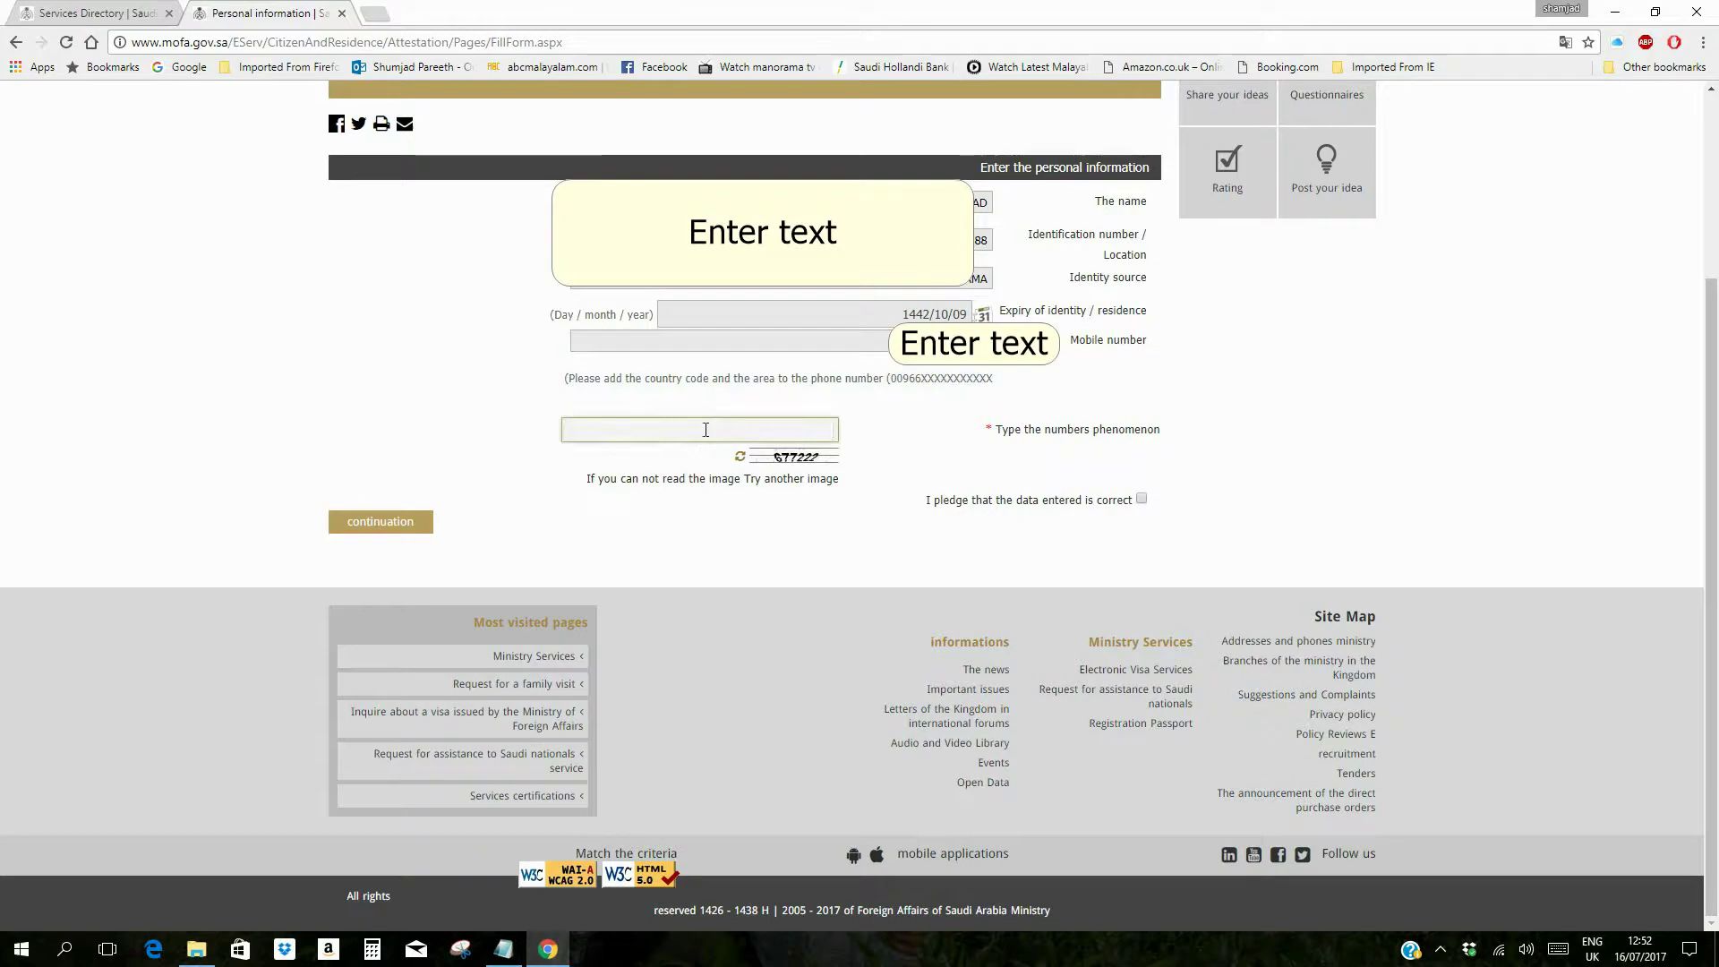
{"action": "type", "text": "677222"}
{"action": "left_click", "coordinate": [1143, 500]}
{"action": "left_click", "coordinate": [401, 523]}
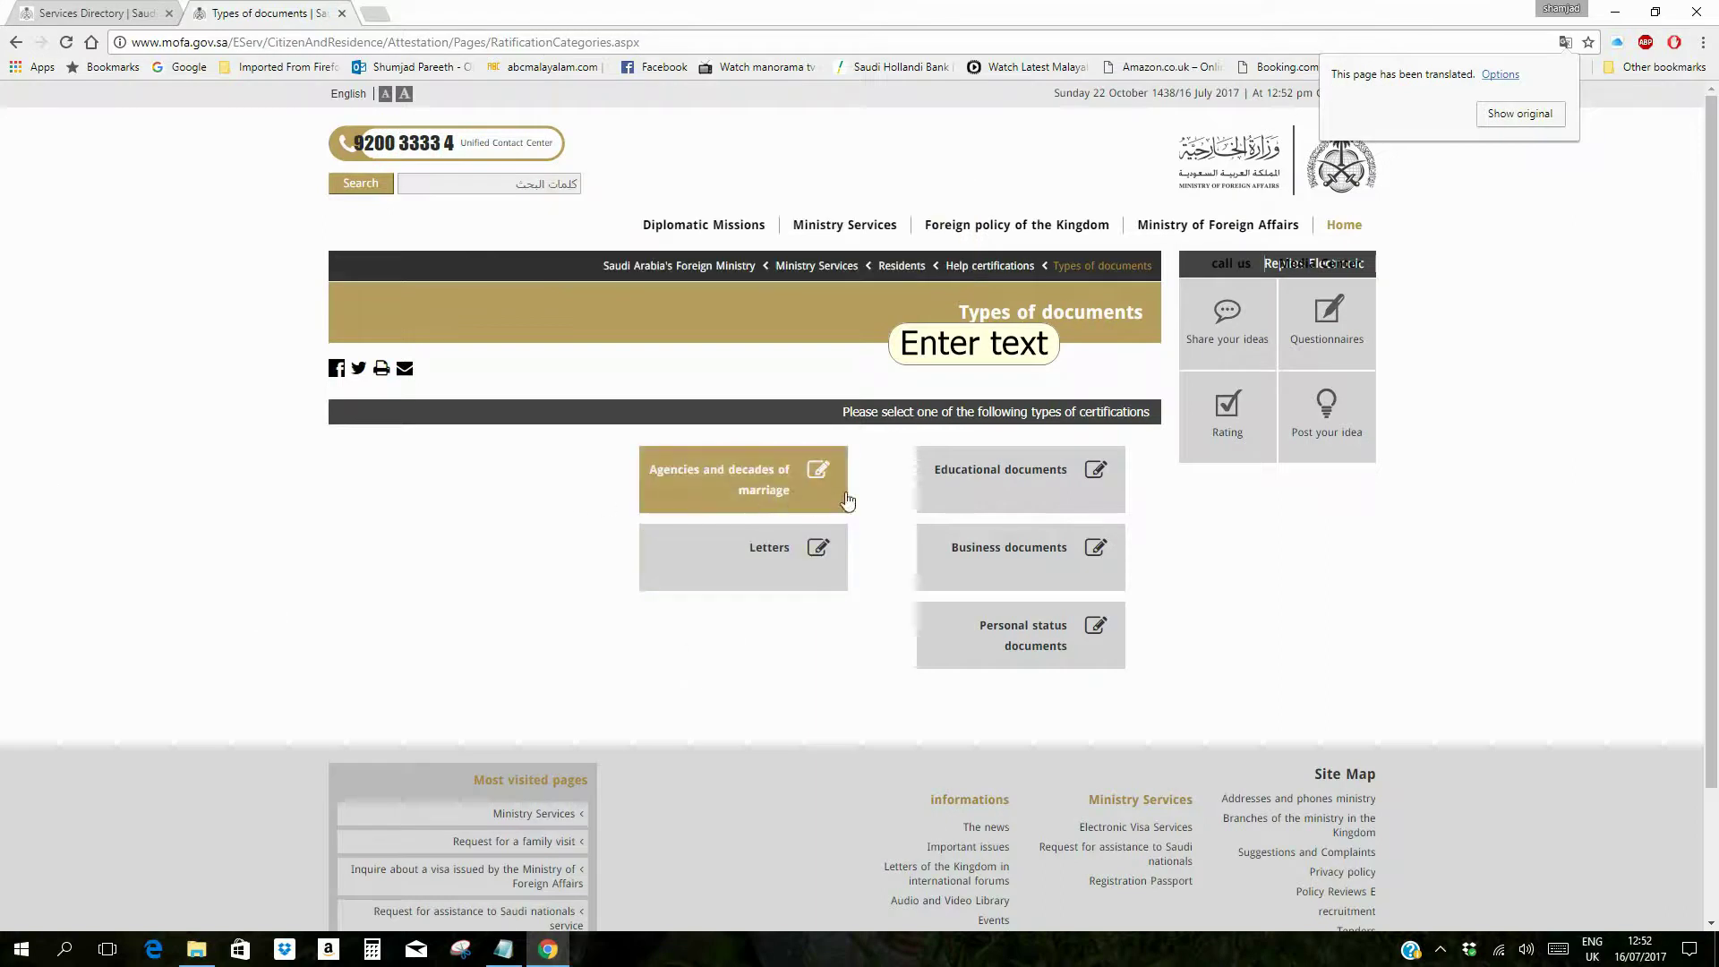
Step: Register a birth certificate / death certificate under personal status documents and send the request
{"action": "left_click", "coordinate": [1013, 639]}
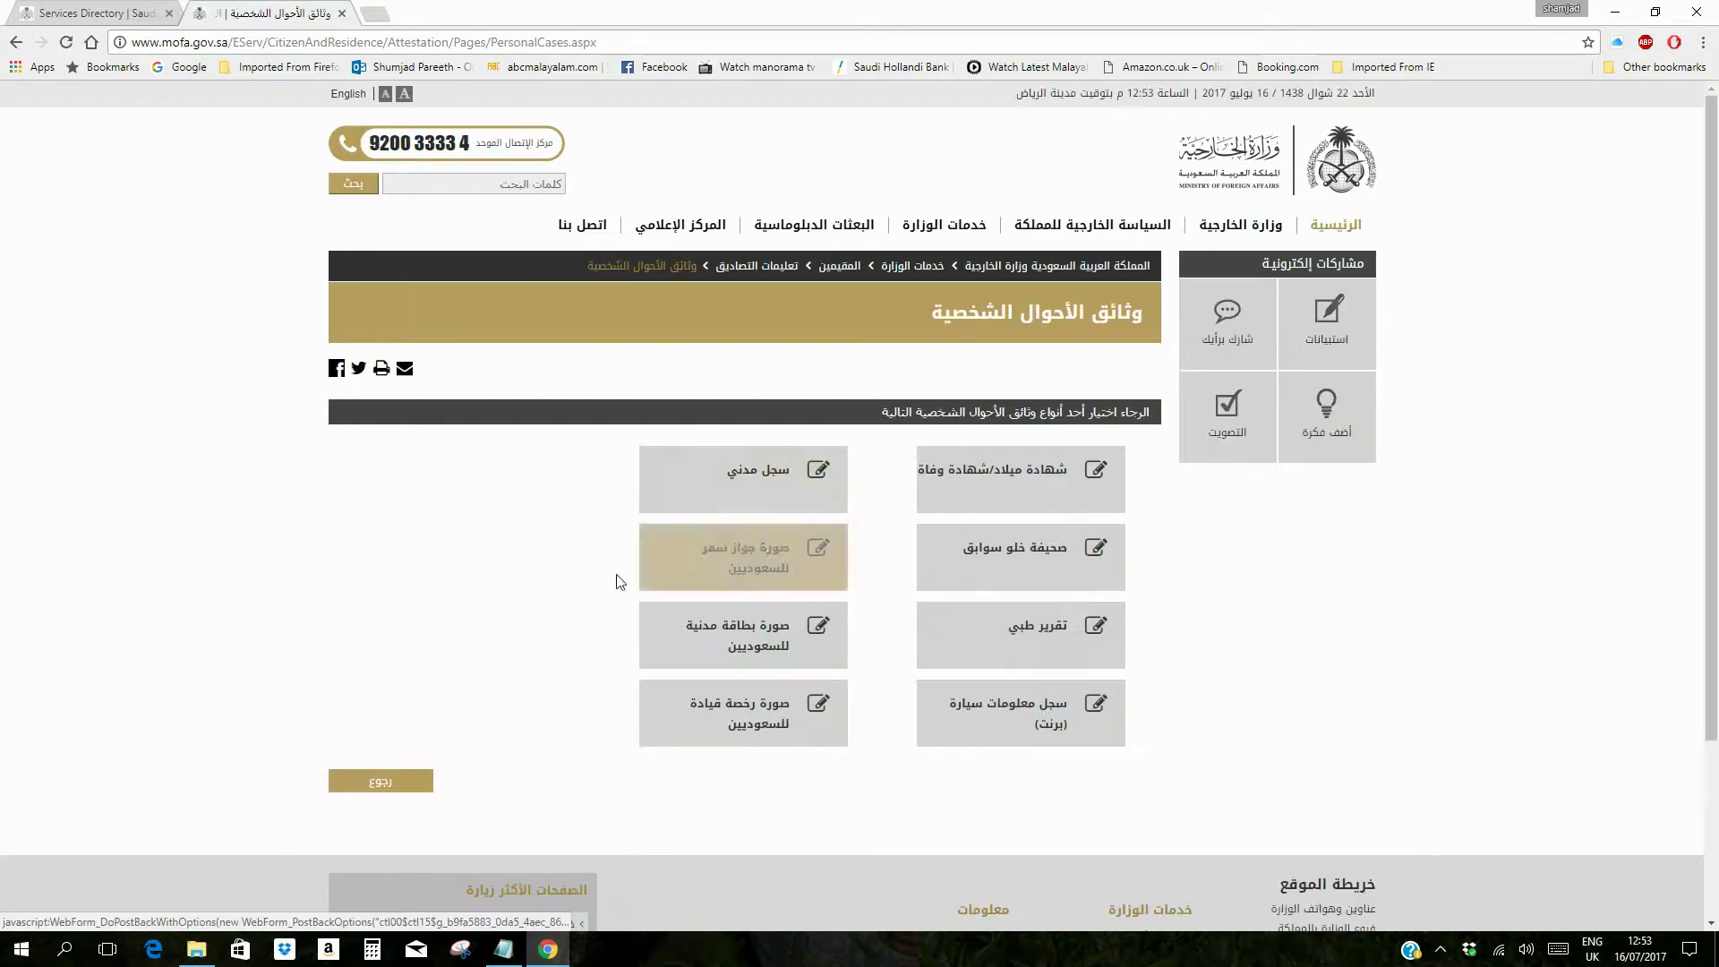
{"action": "left_click", "coordinate": [995, 483]}
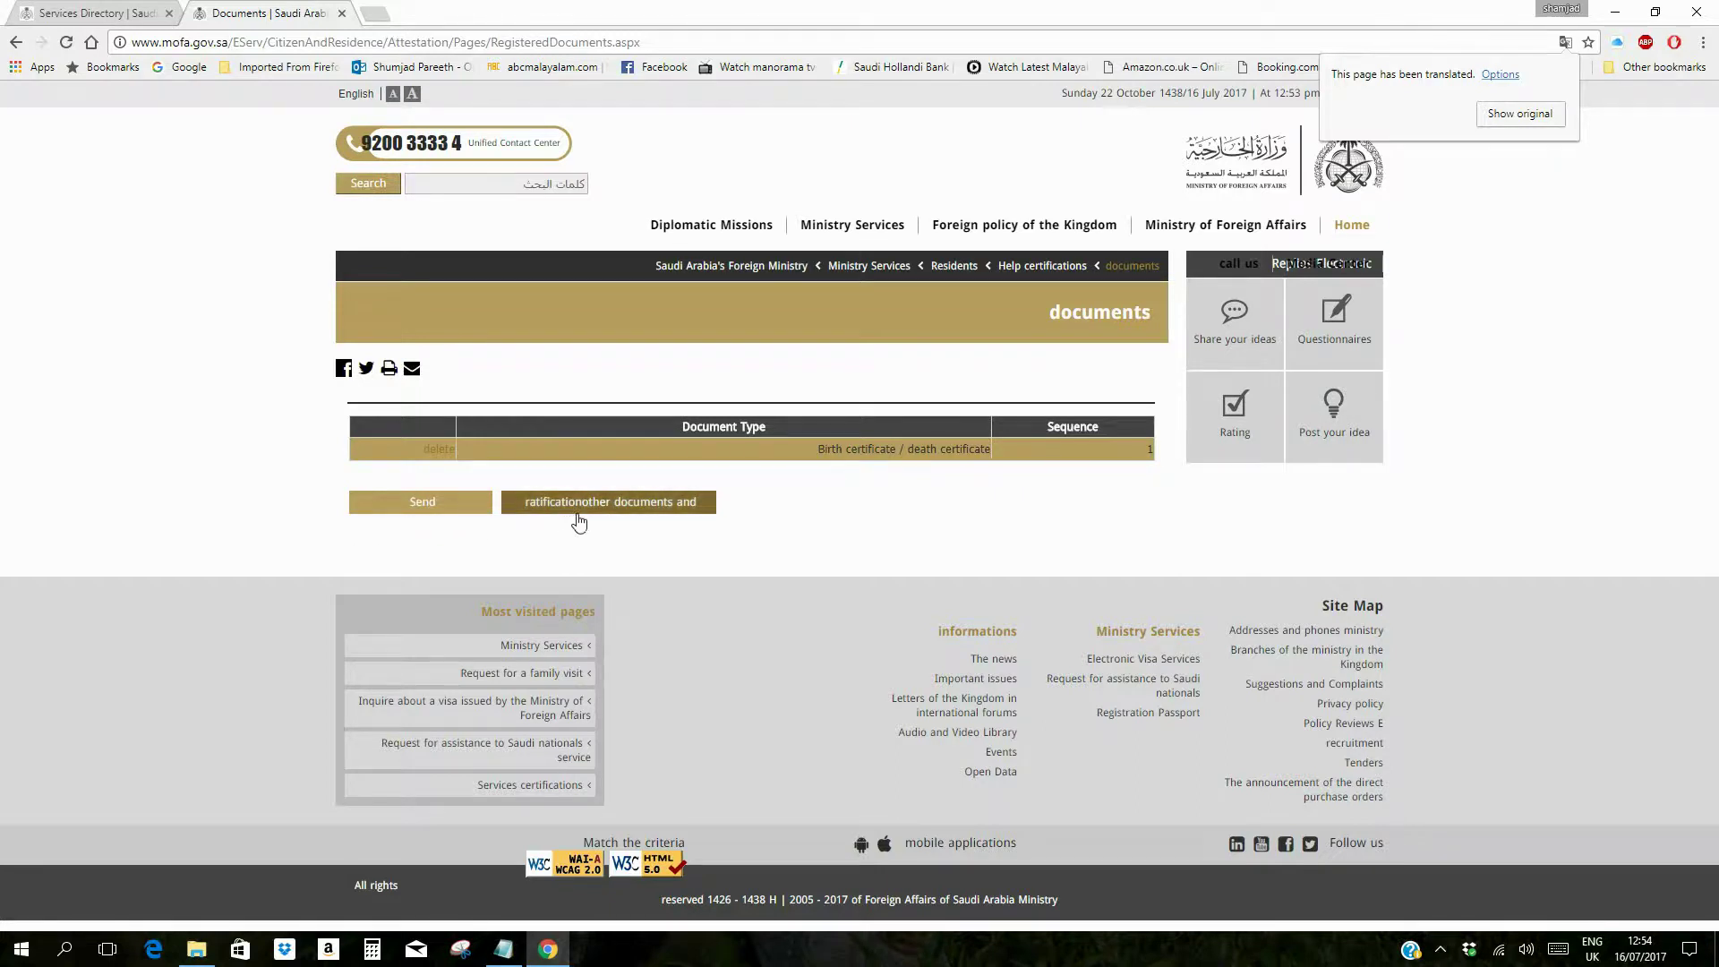
{"action": "mouse_move", "coordinate": [577, 522]}
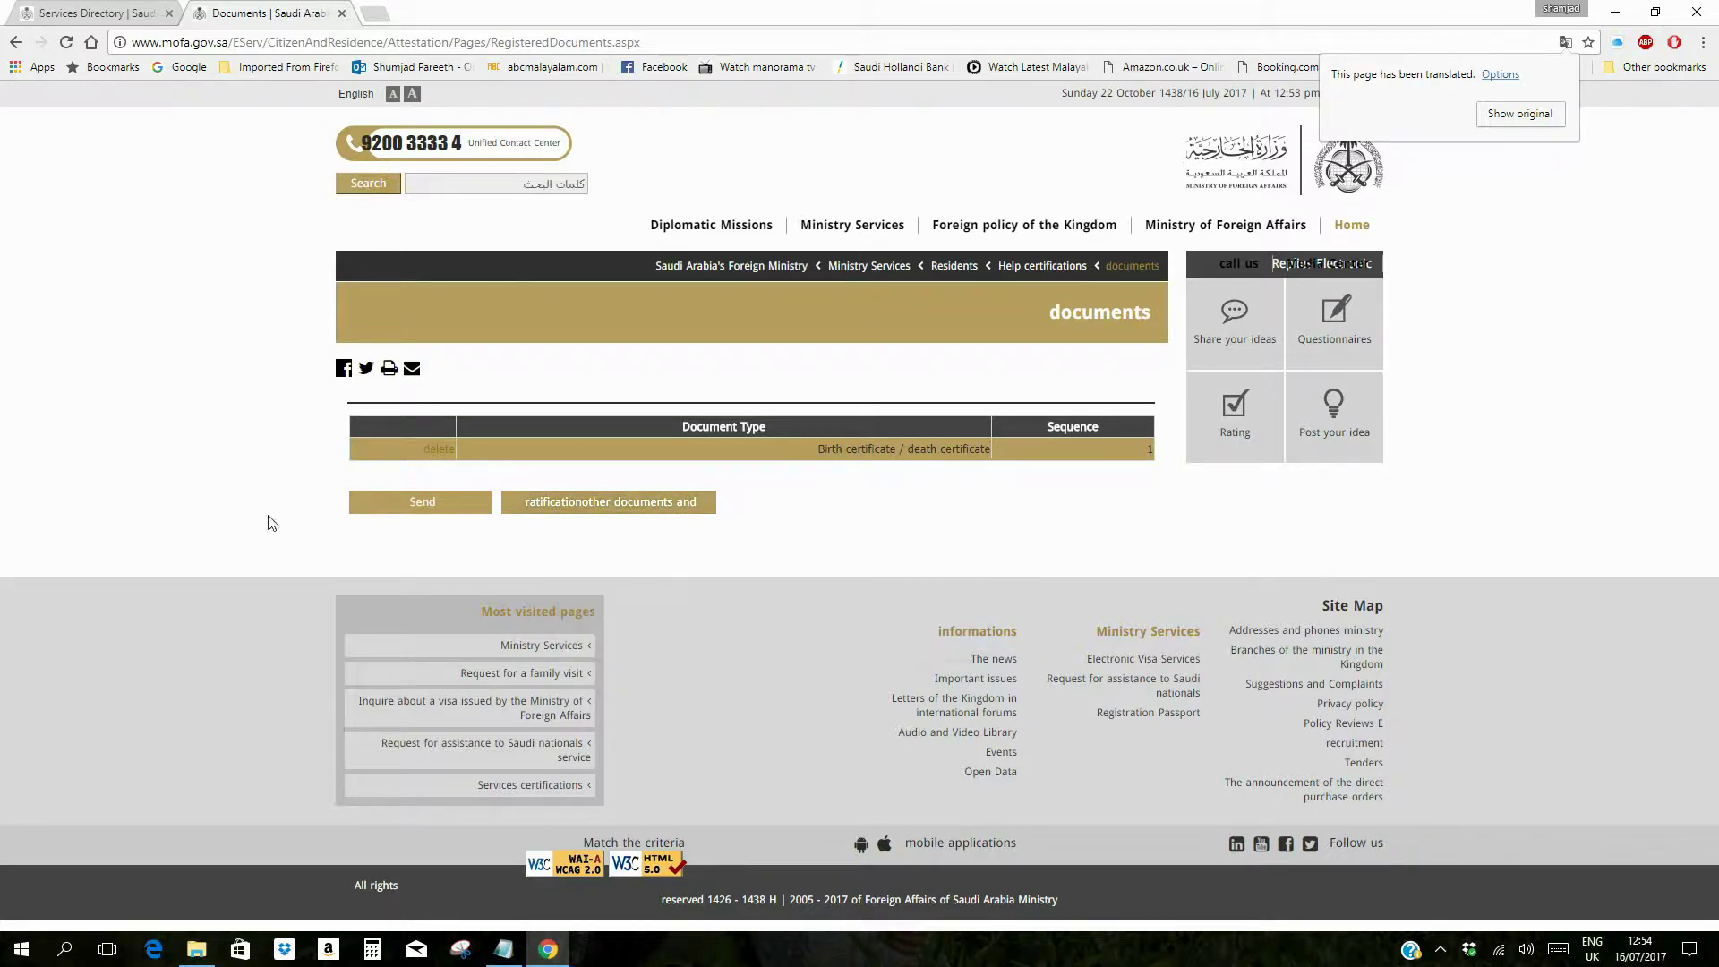
{"action": "left_click", "coordinate": [424, 506]}
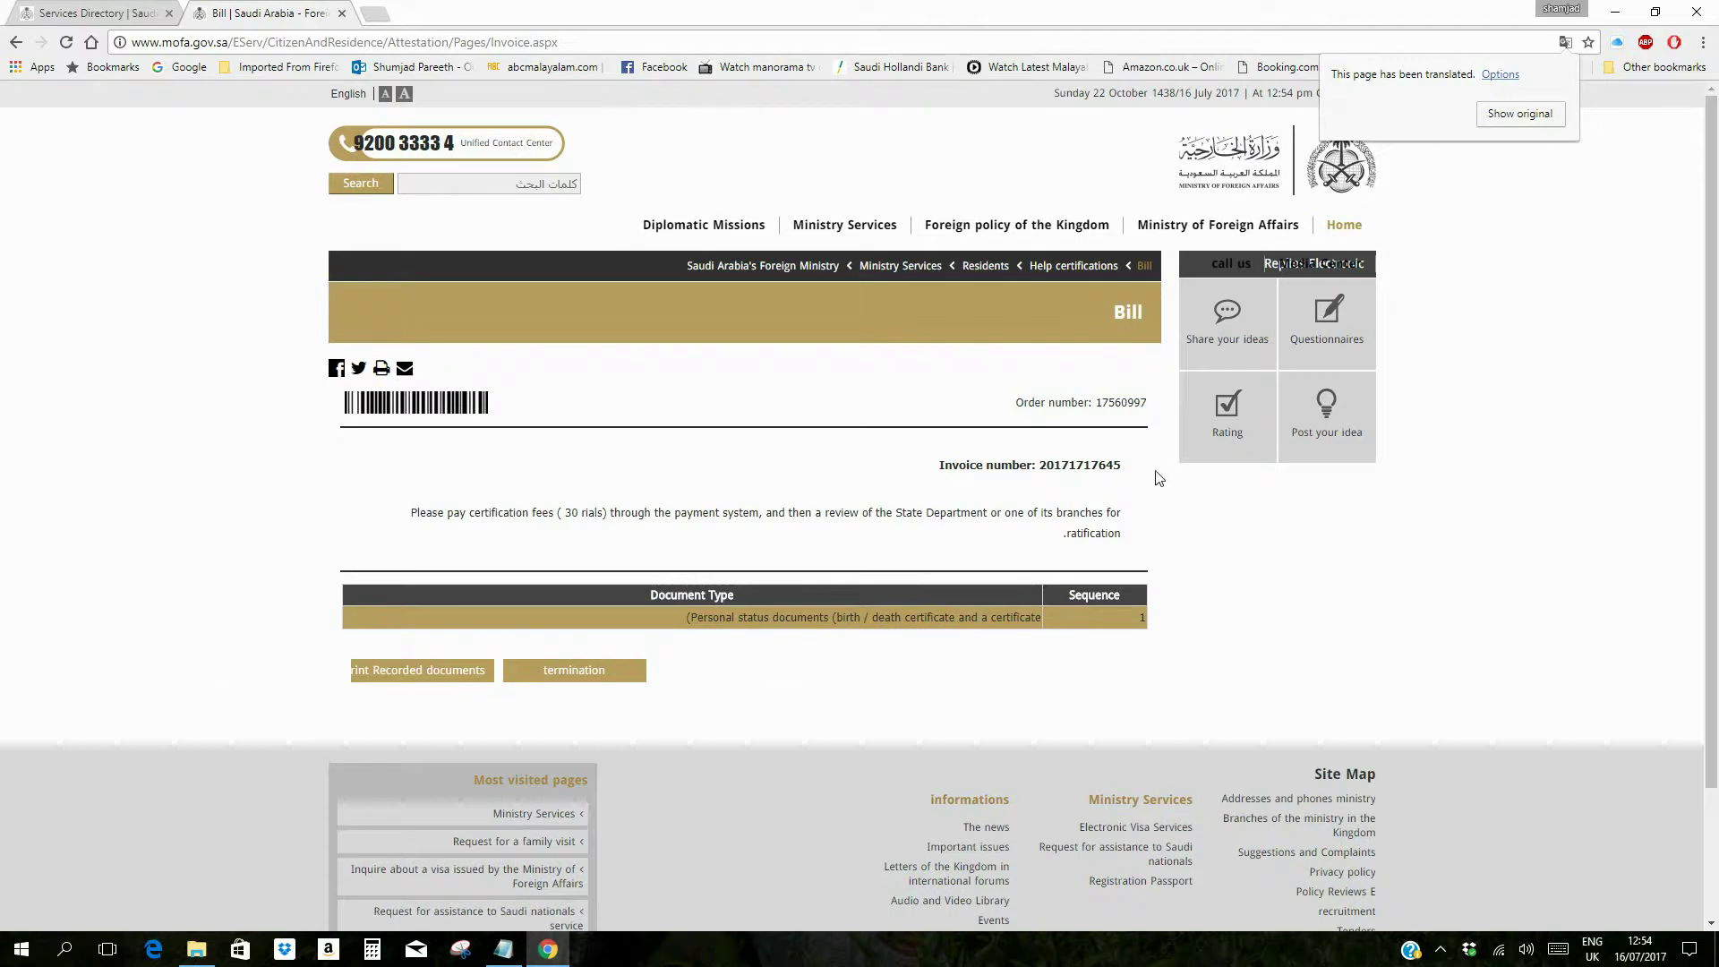
Step: Examine the order number, the invoice number and the payment instructions on the bill
{"action": "left_click_drag", "start_coordinate": [1145, 479], "coordinate": [936, 471]}
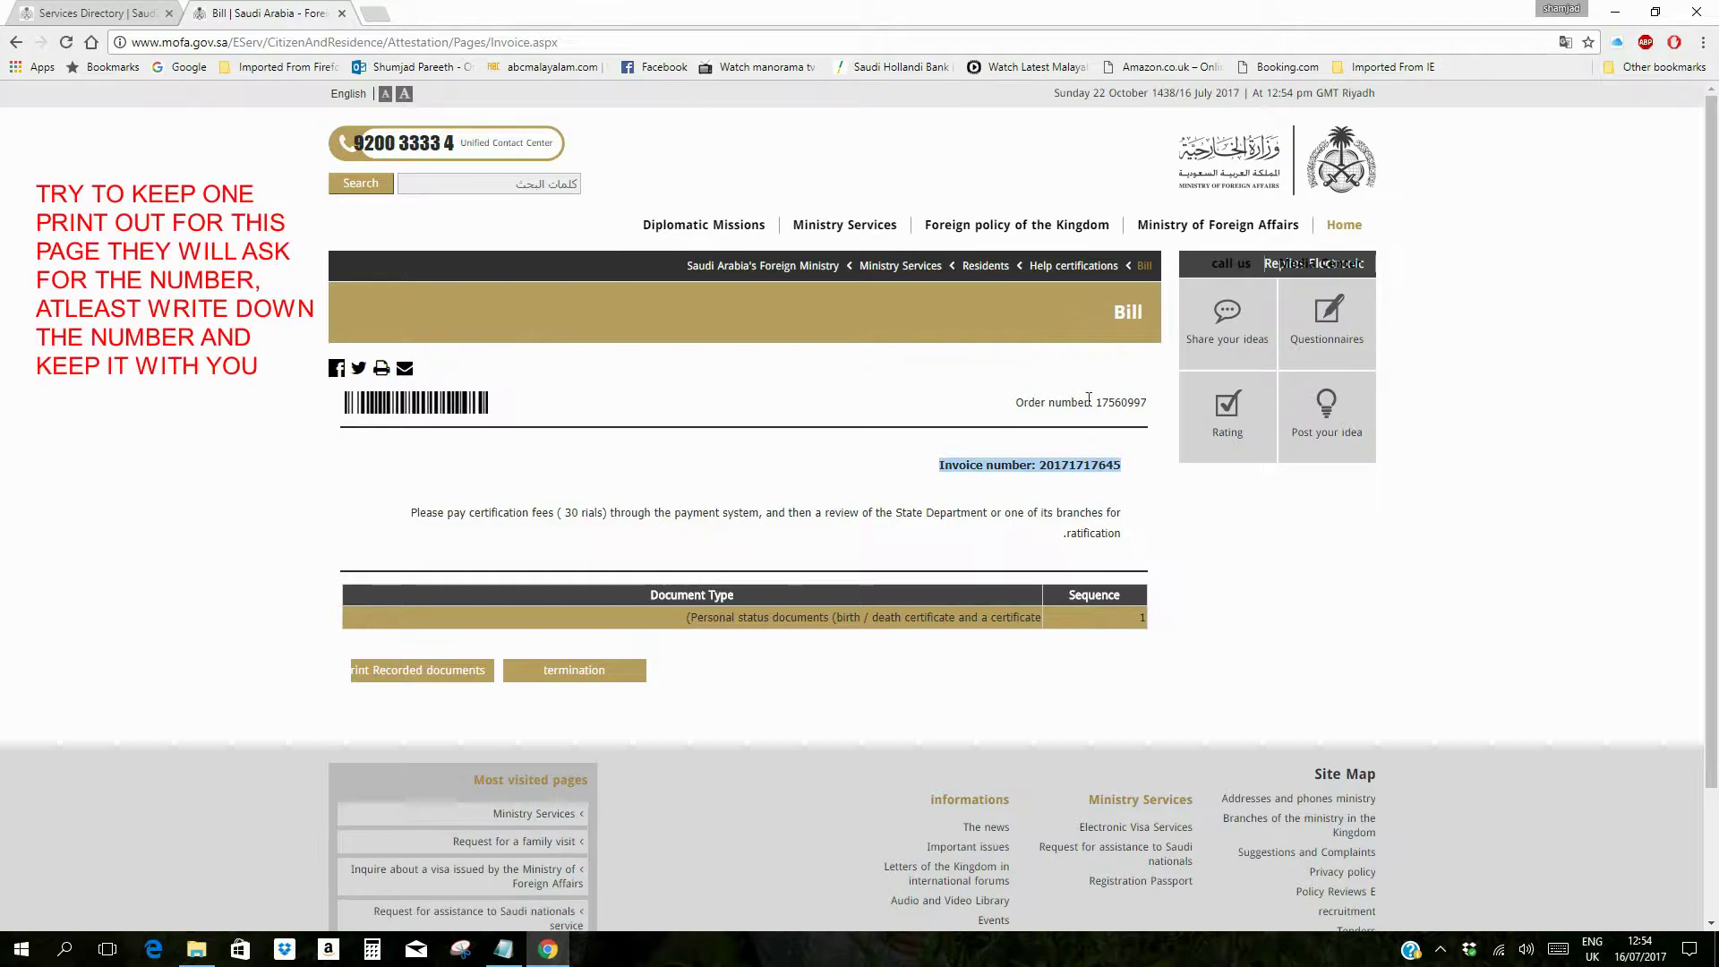
{"action": "left_click", "coordinate": [1155, 401]}
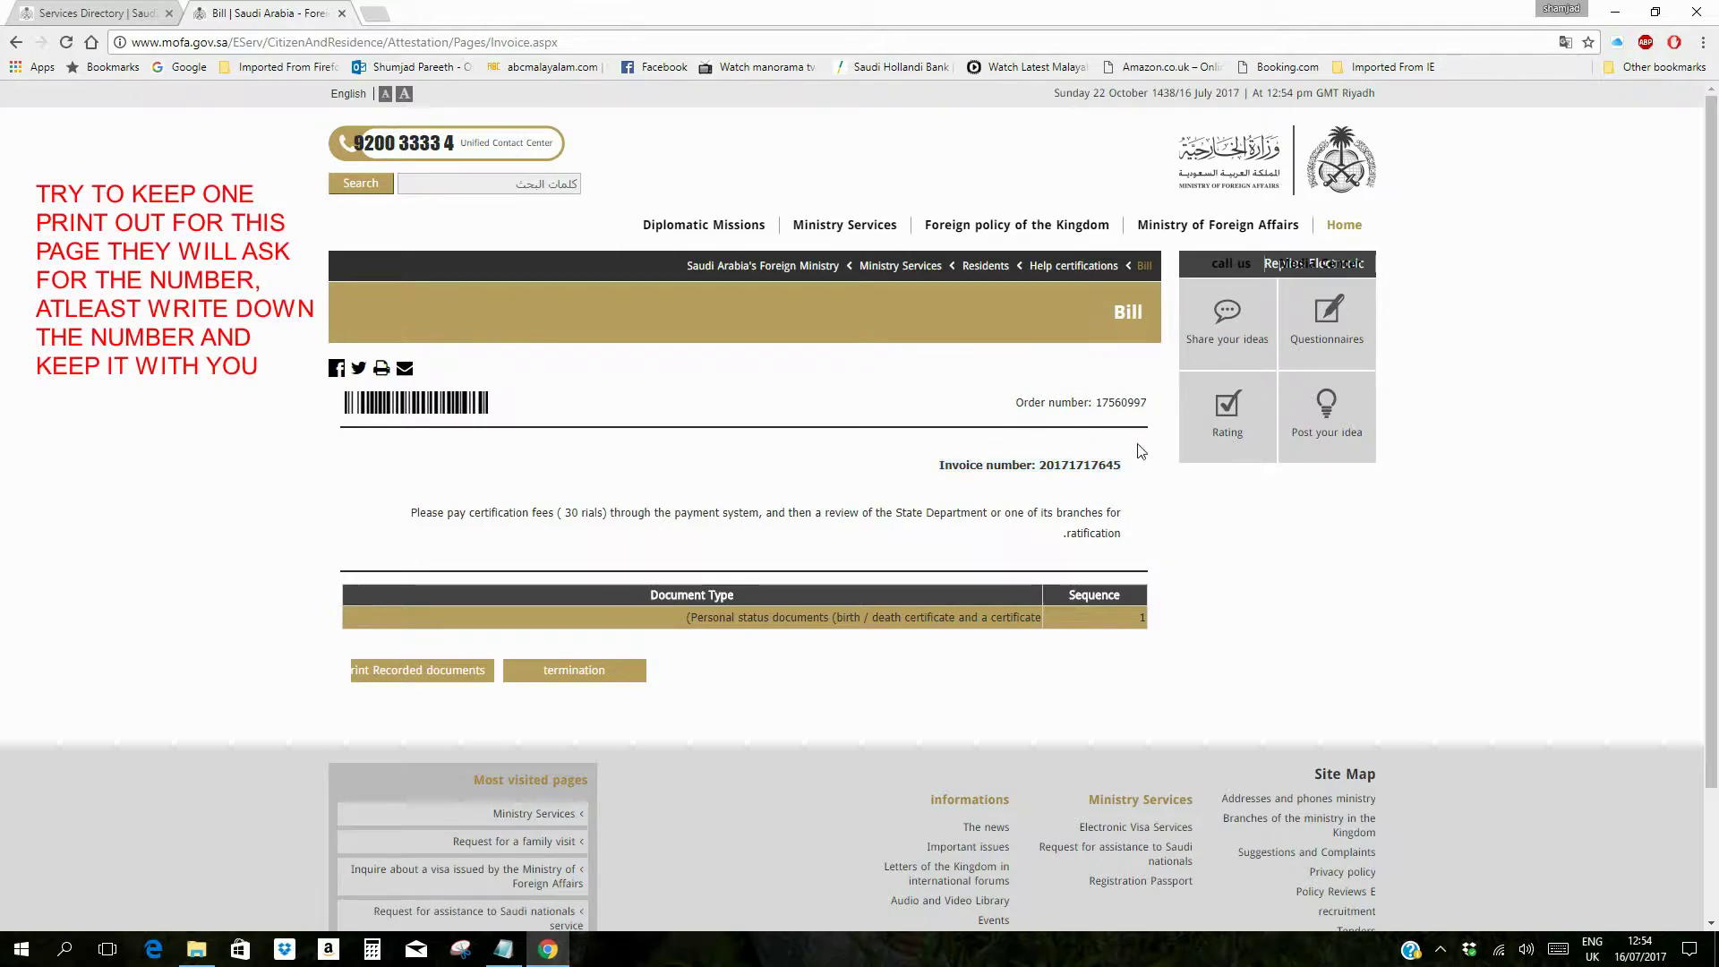
{"action": "left_click_drag", "start_coordinate": [1127, 470], "coordinate": [818, 523]}
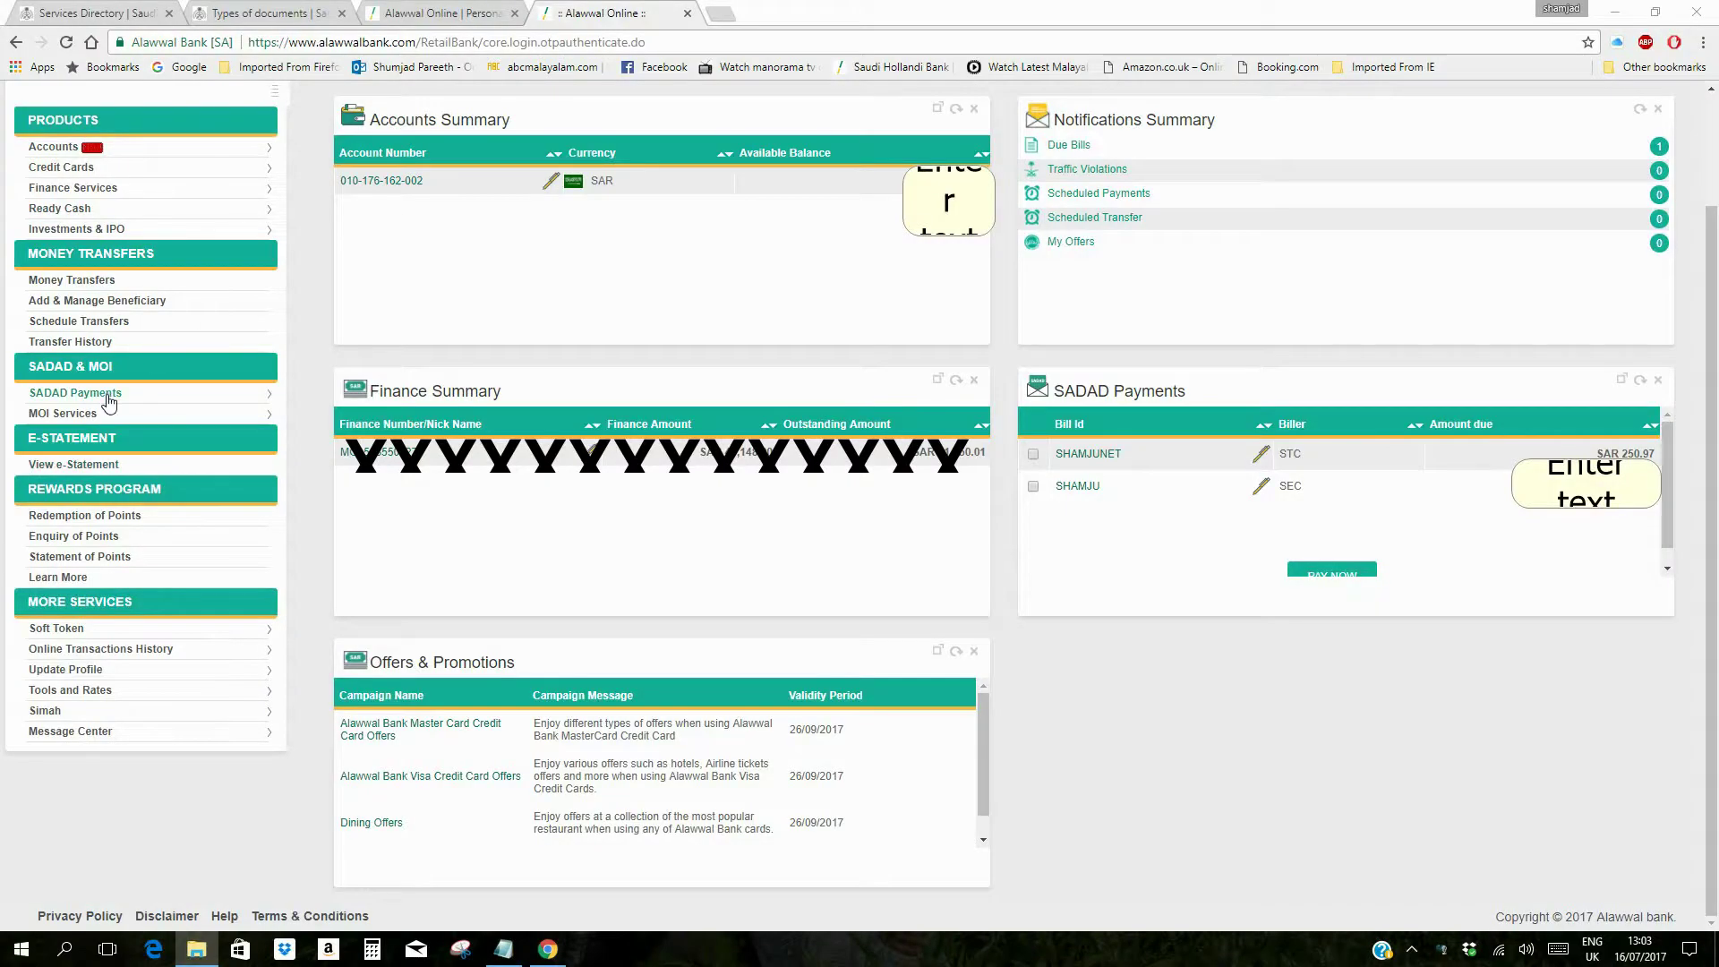
Step: In the Alawwal Bank online banking site, open the SADAD One Time Payment form
{"action": "left_click", "coordinate": [108, 403]}
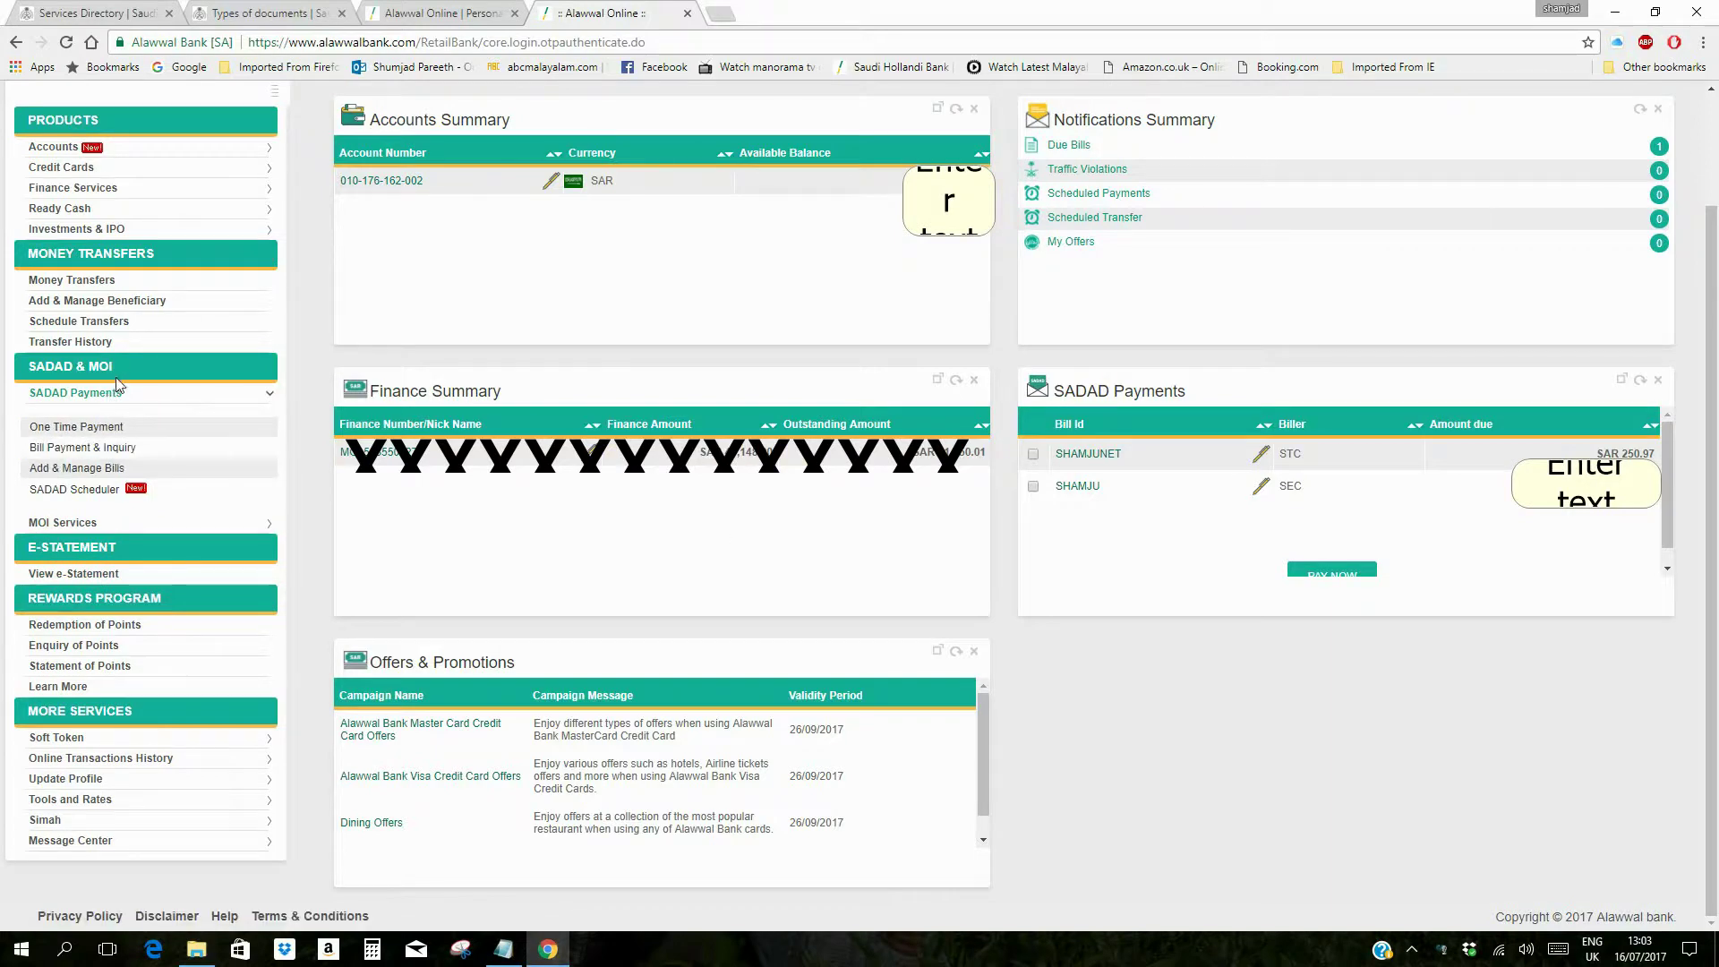
{"action": "left_click", "coordinate": [119, 430]}
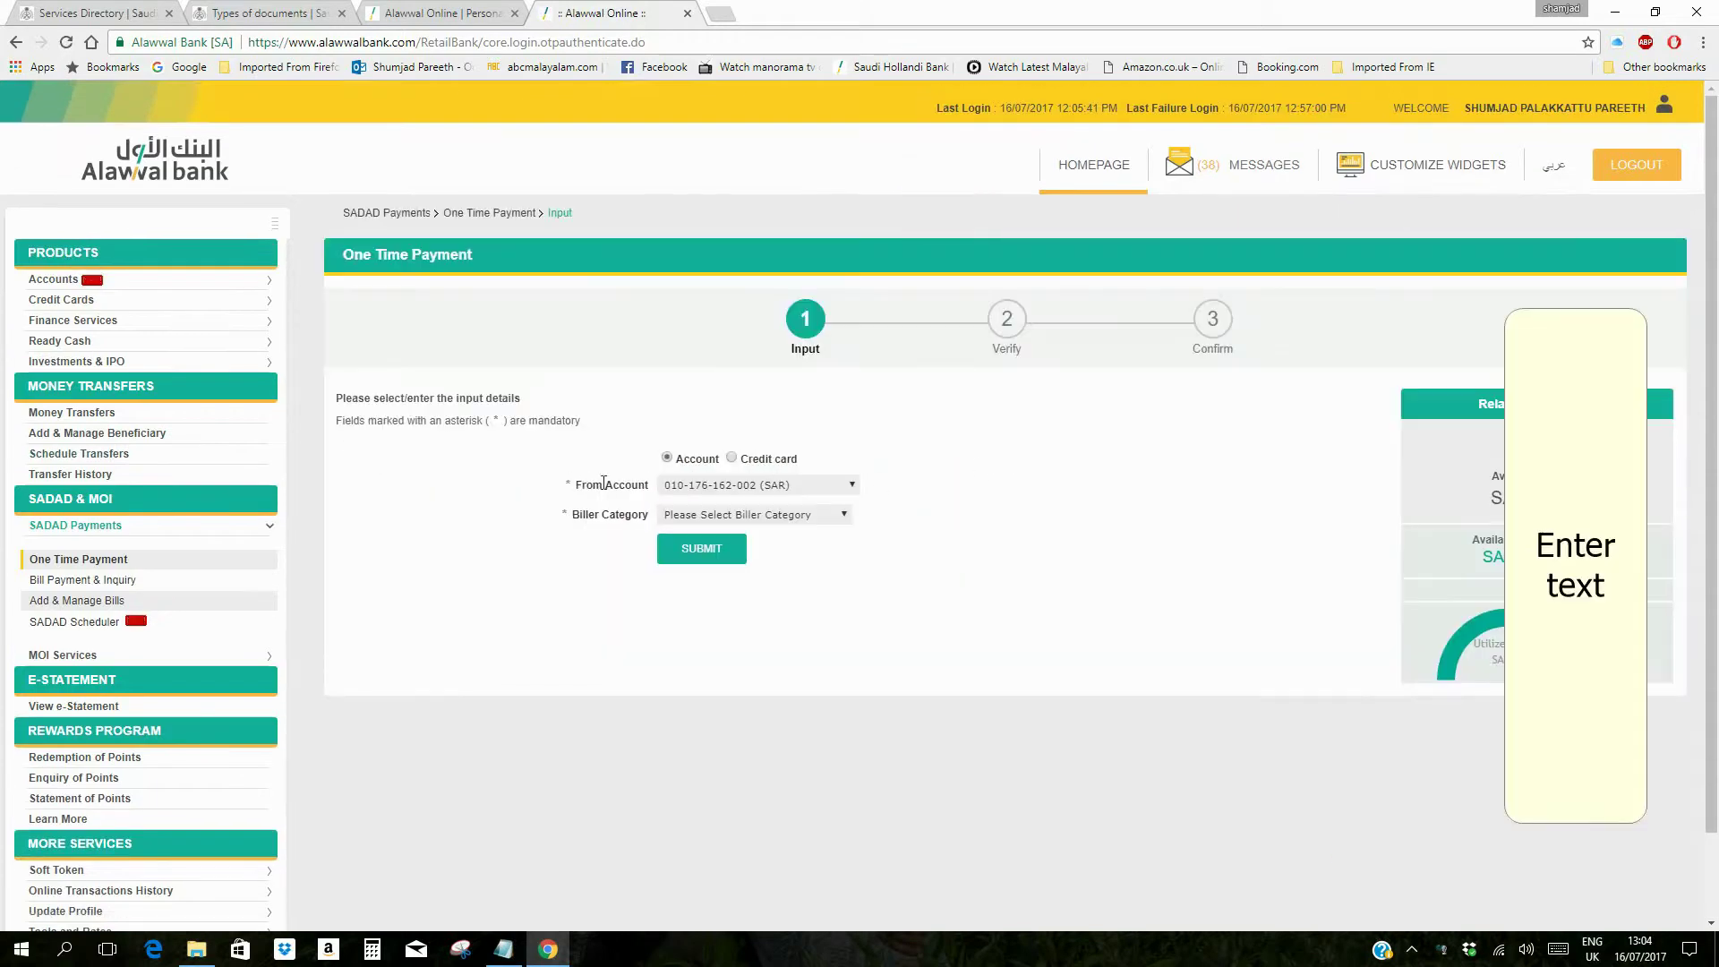
{"action": "scroll", "coordinate": [822, 498], "scroll_direction": "down", "scroll_amount": 1}
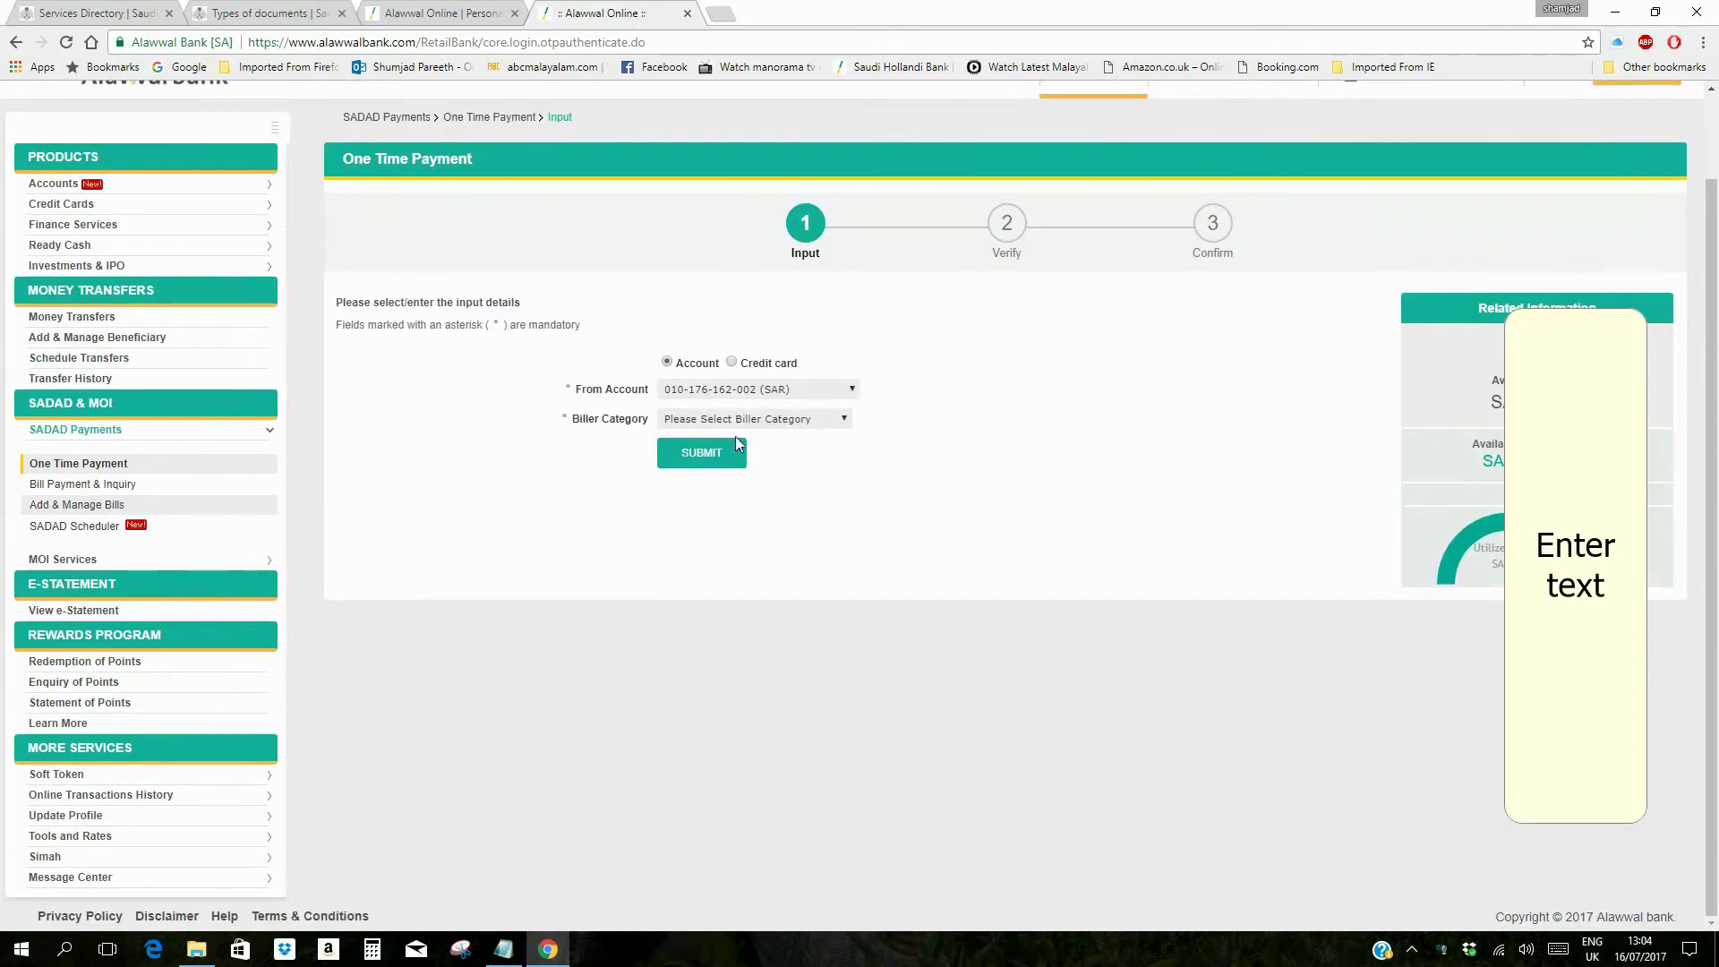
Step: Set the biller category of the one-time payment to Government Services
{"action": "left_click", "coordinate": [801, 421]}
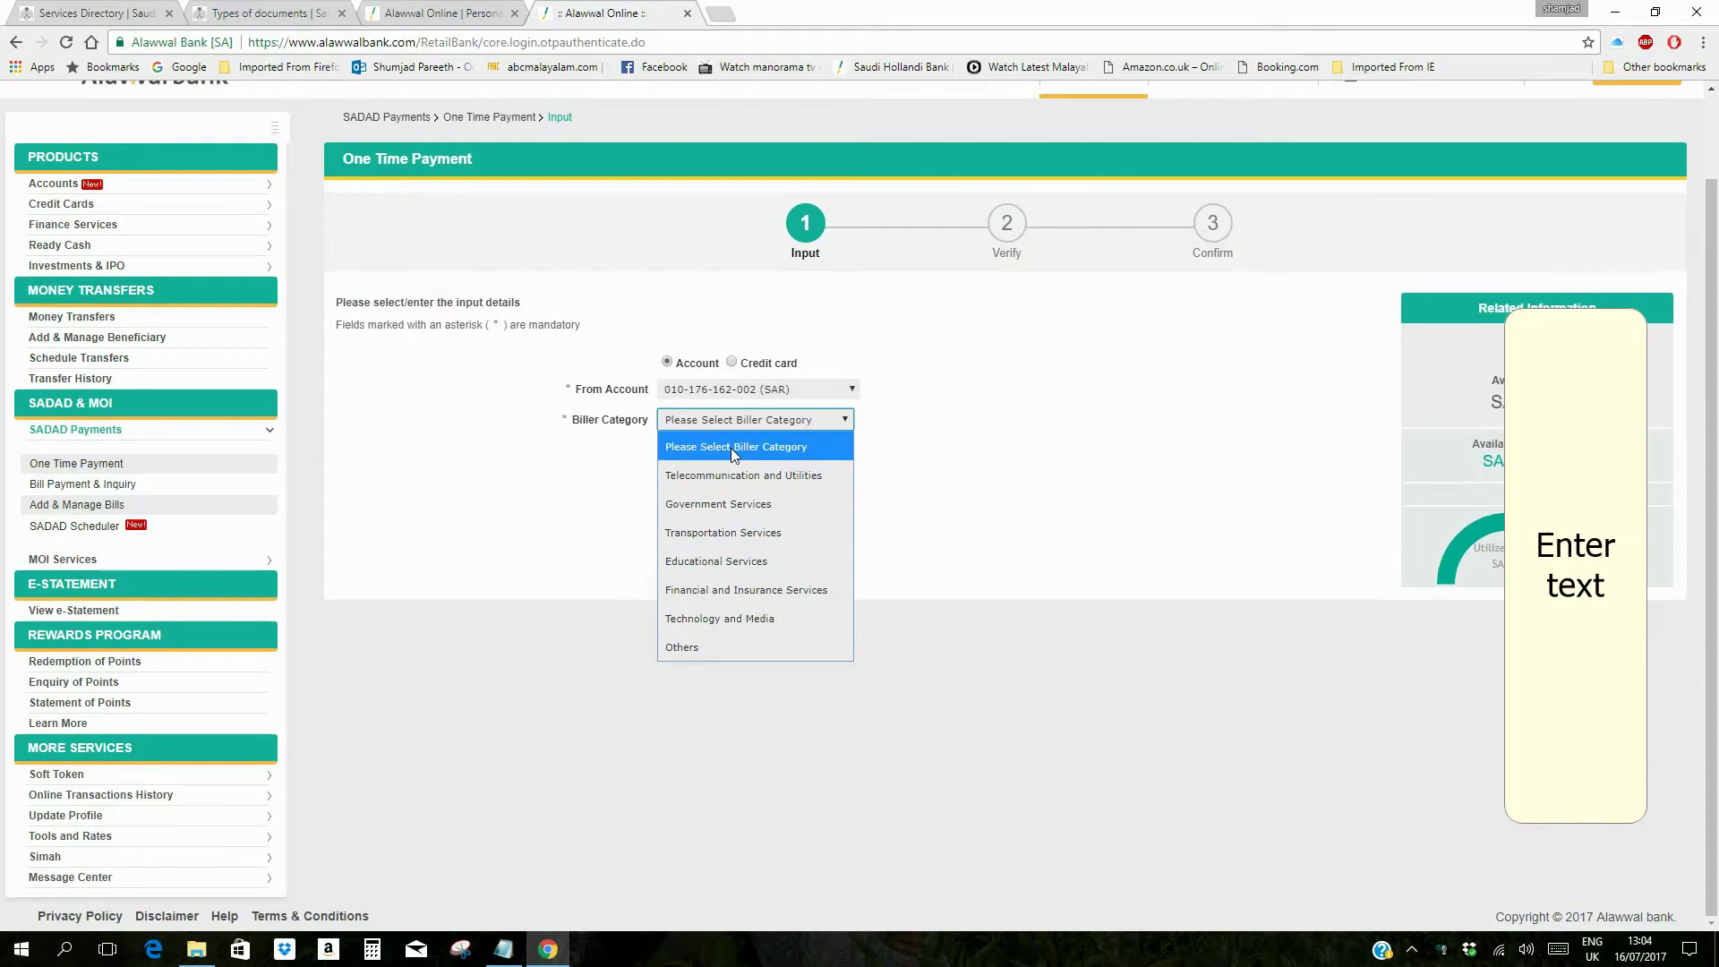
{"action": "left_click", "coordinate": [695, 646]}
{"action": "left_click", "coordinate": [755, 420]}
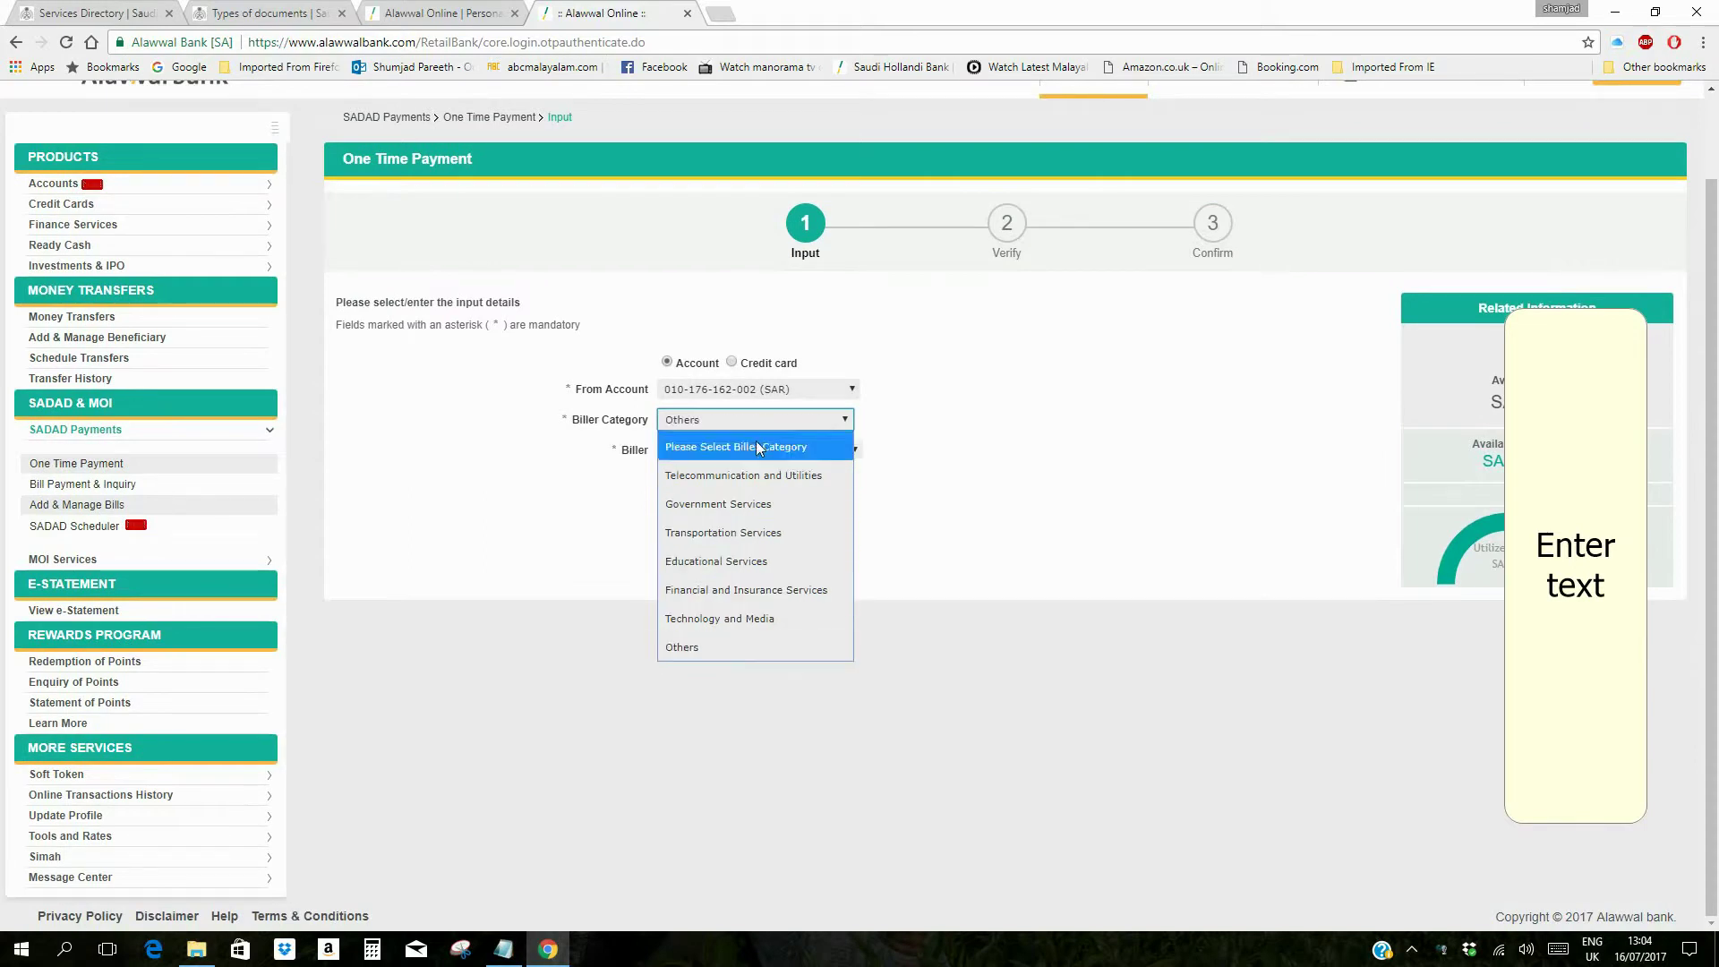
{"action": "left_click", "coordinate": [743, 503]}
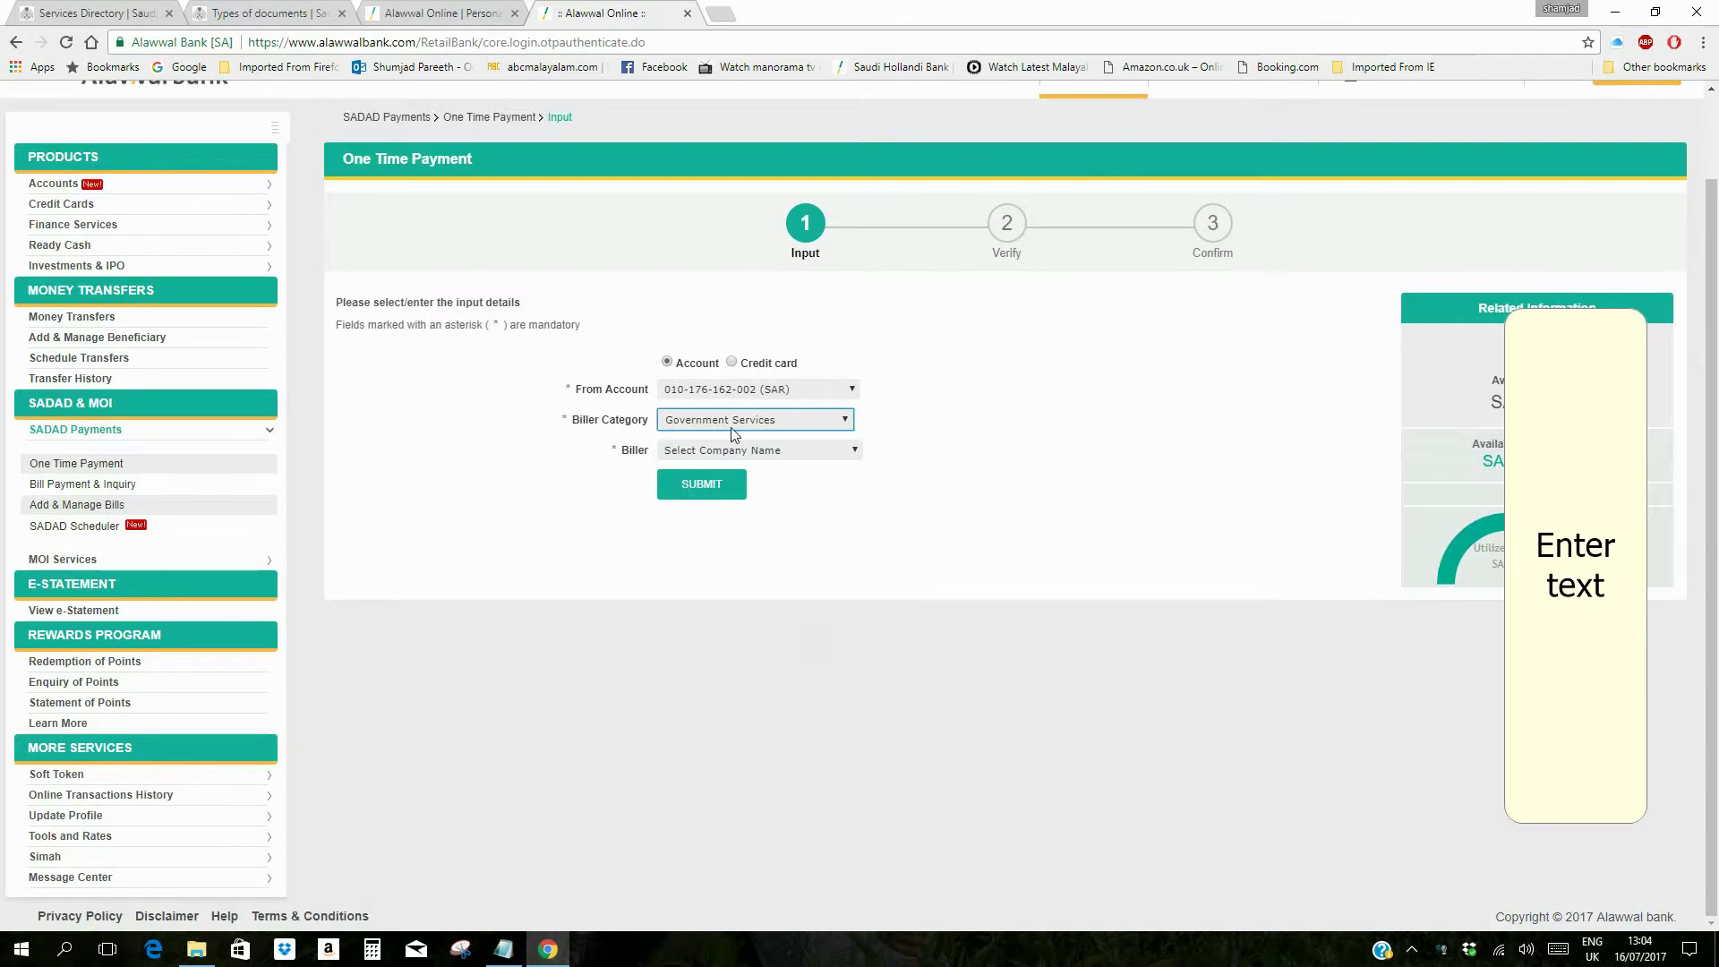
Step: Choose Ministry of Foreign Affairs as the biller and begin entering the bill number from the attestation invoice
{"action": "left_click", "coordinate": [815, 451]}
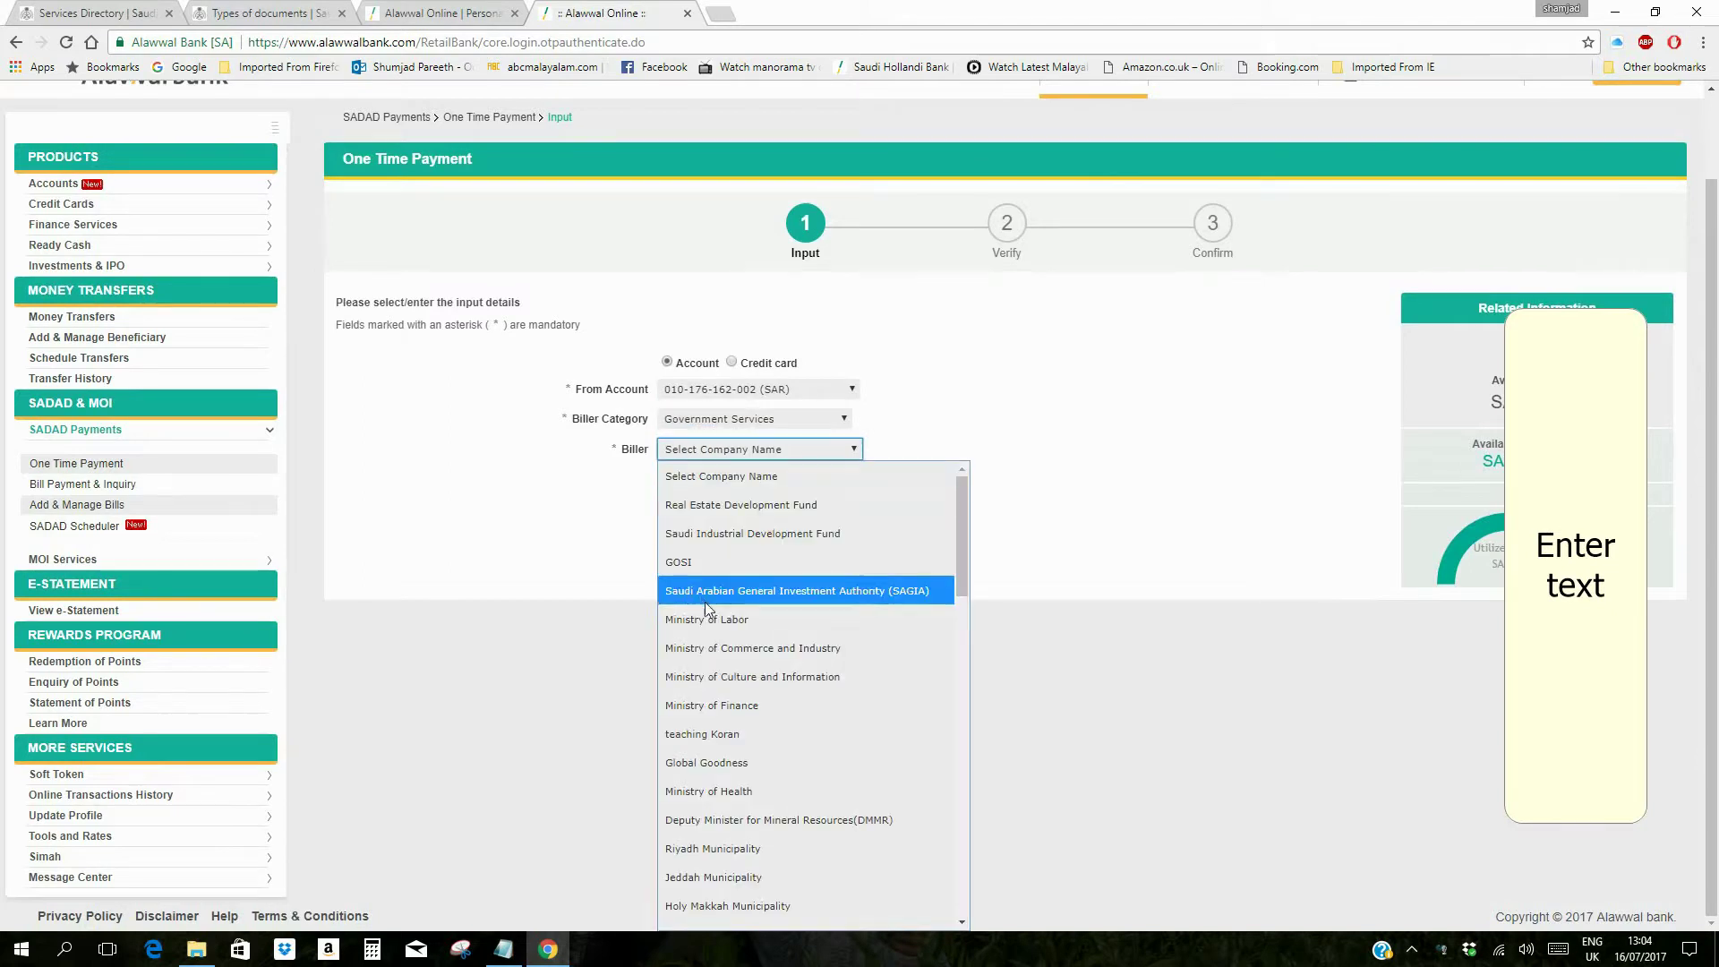
{"action": "scroll", "coordinate": [707, 618], "scroll_direction": "down", "scroll_amount": 2}
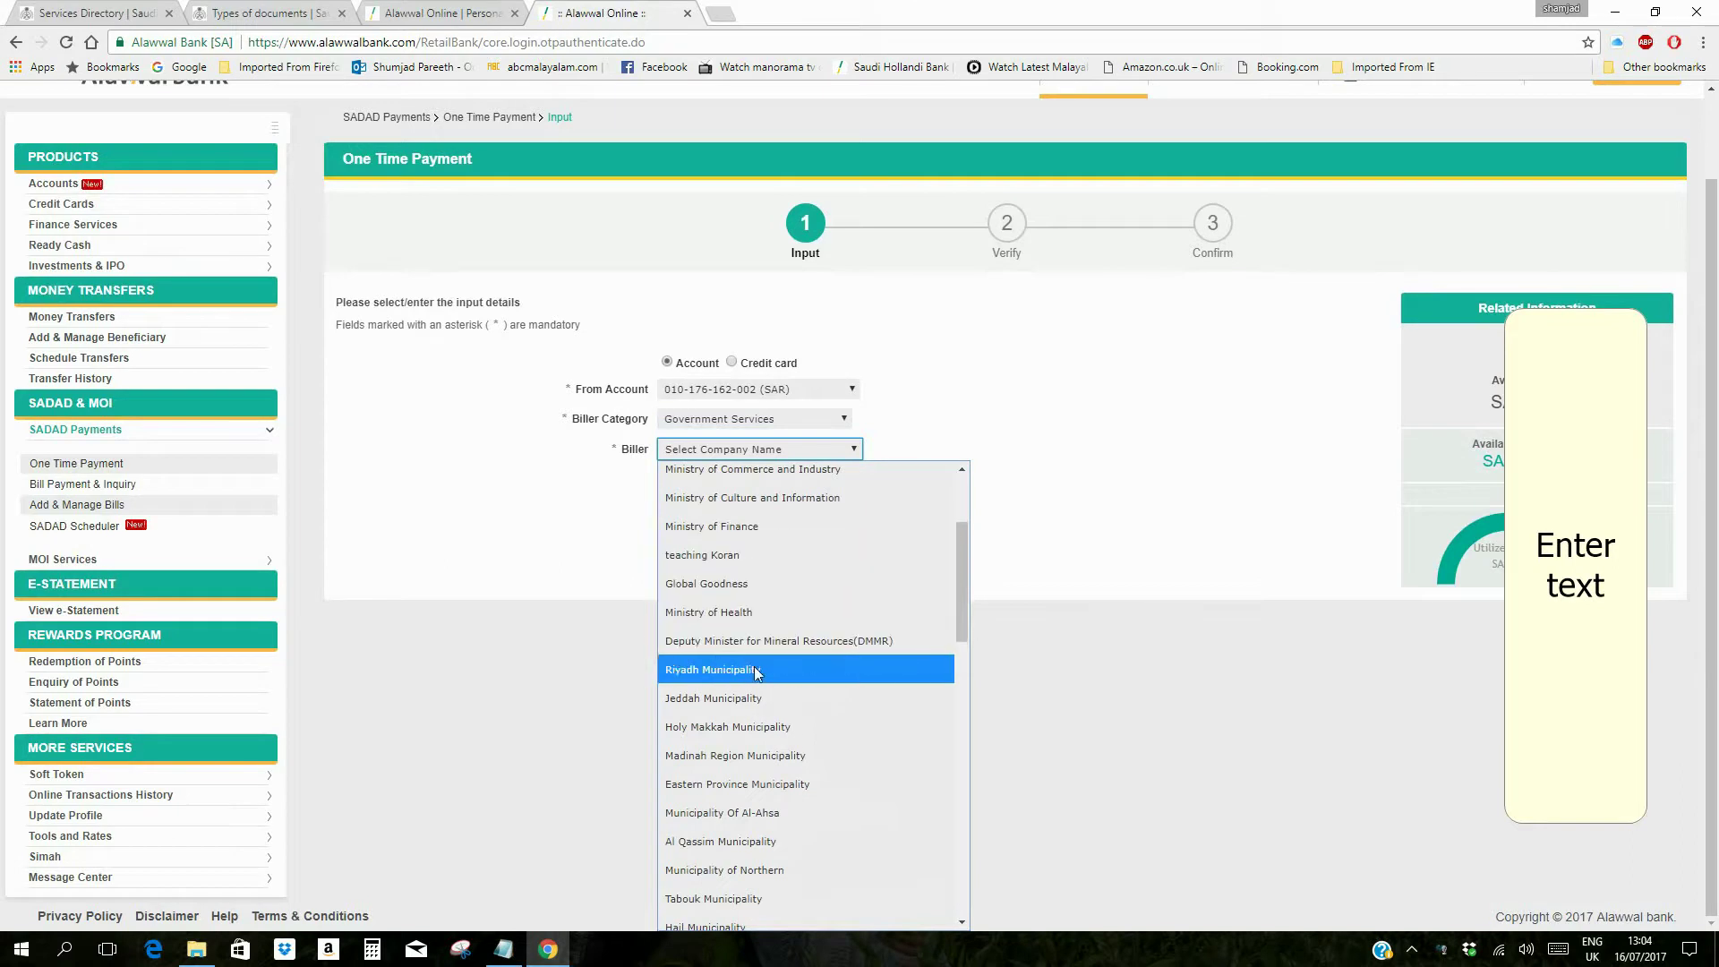
{"action": "scroll", "coordinate": [767, 710], "scroll_direction": "down", "scroll_amount": 2}
{"action": "scroll", "coordinate": [767, 710], "scroll_direction": "down", "scroll_amount": 2}
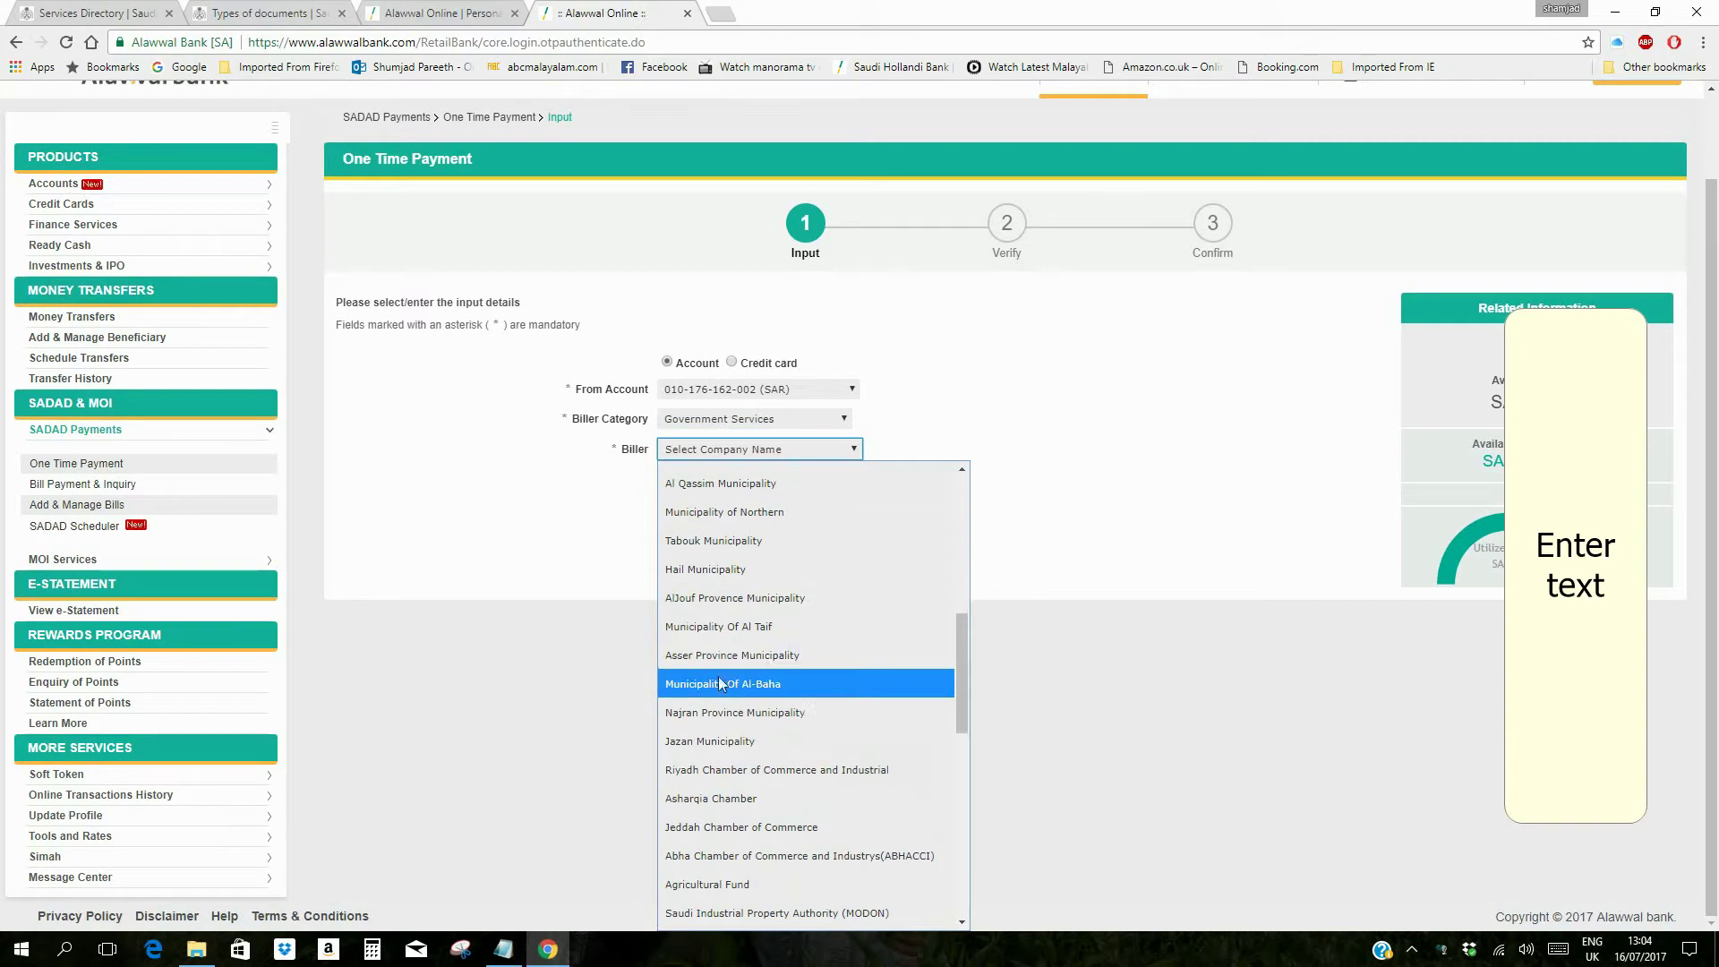
{"action": "scroll", "coordinate": [804, 731], "scroll_direction": "down", "scroll_amount": 2}
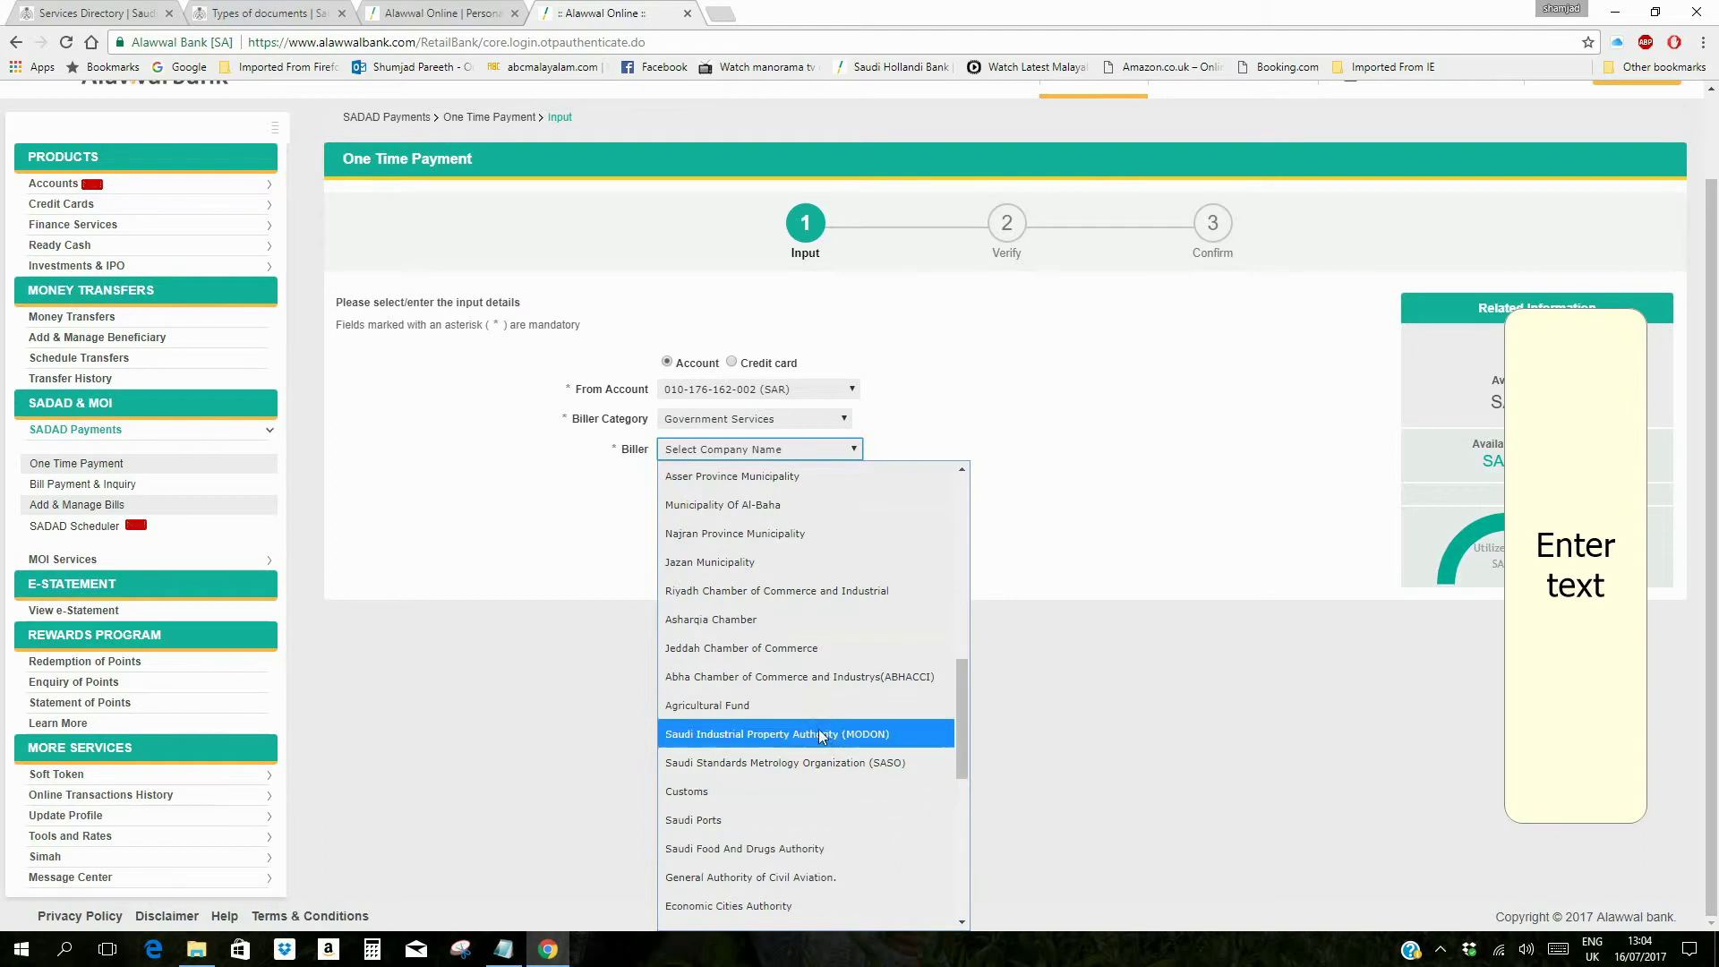
{"action": "scroll", "coordinate": [855, 738], "scroll_direction": "down", "scroll_amount": 4}
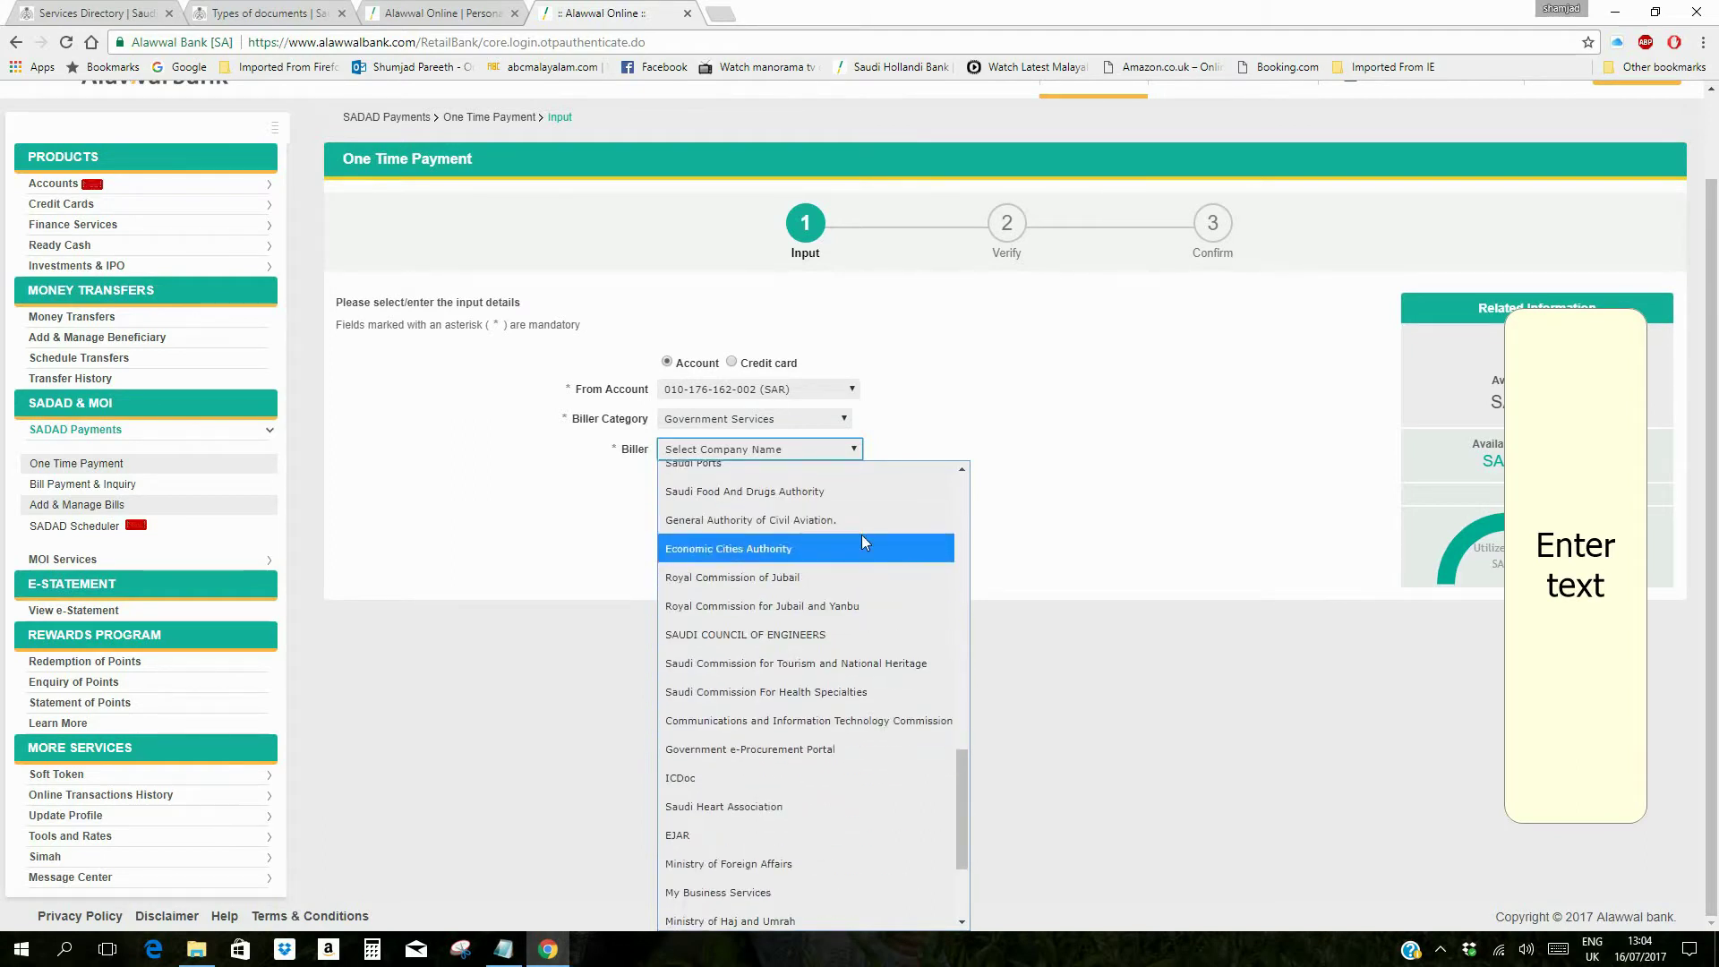
{"action": "scroll", "coordinate": [861, 535], "scroll_direction": "up", "scroll_amount": 2}
{"action": "scroll", "coordinate": [859, 537], "scroll_direction": "down", "scroll_amount": 2}
{"action": "scroll", "coordinate": [859, 542], "scroll_direction": "down", "scroll_amount": 2}
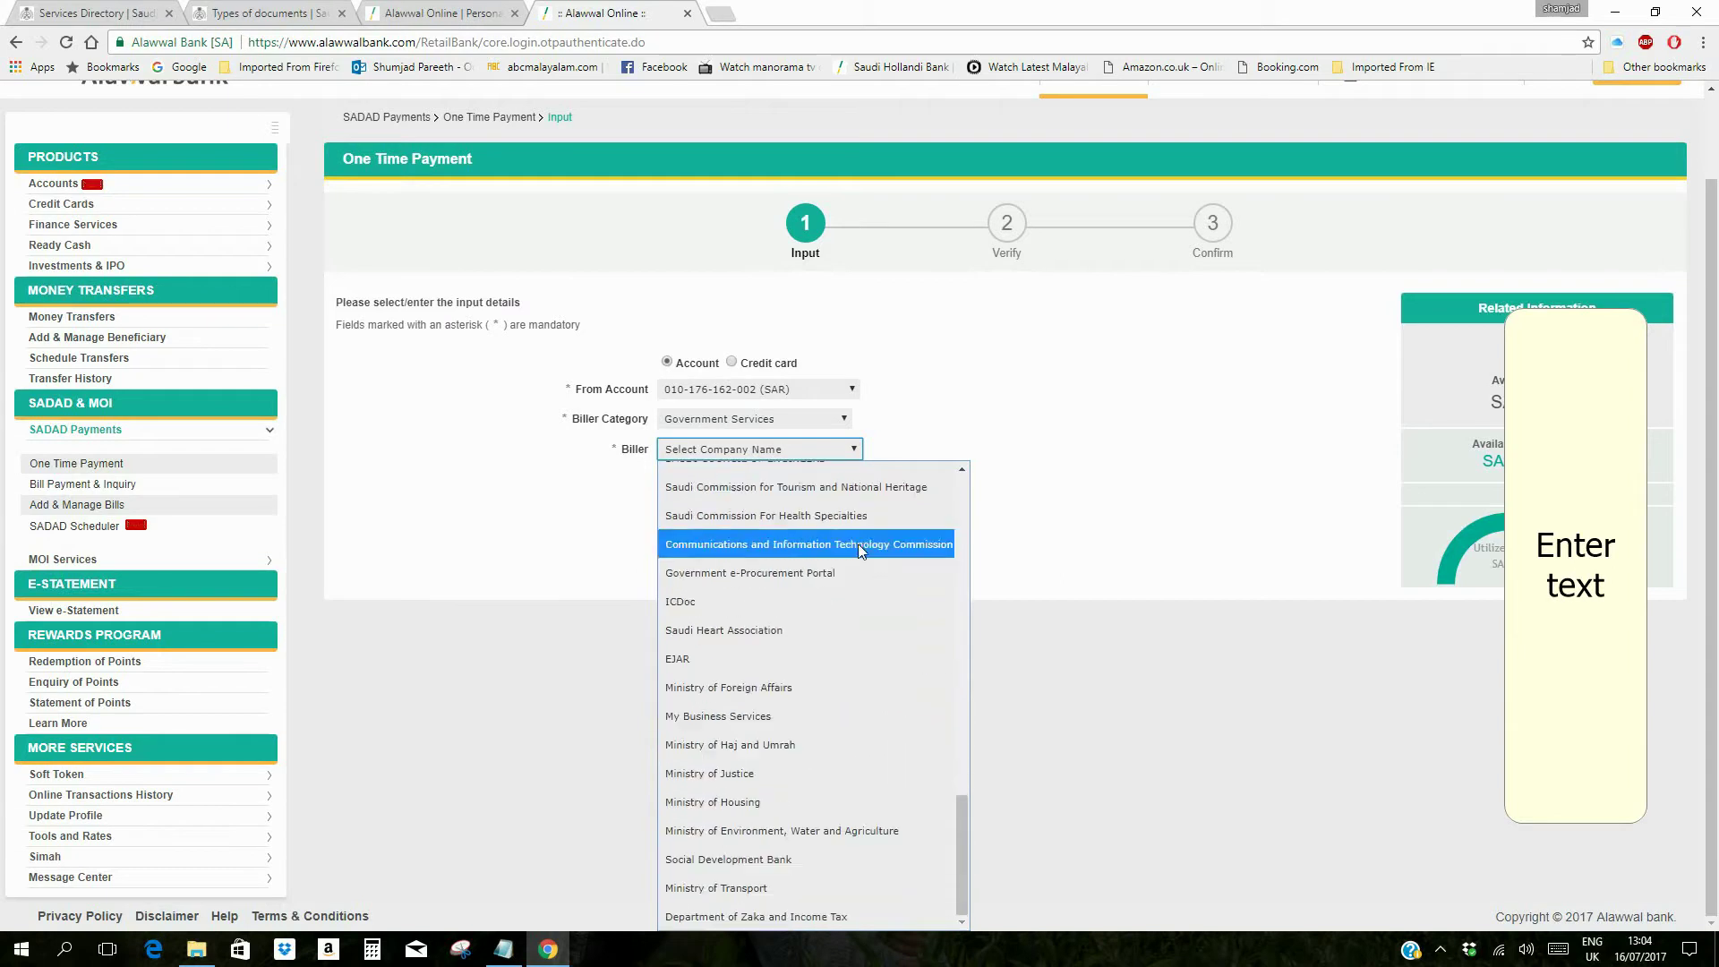
{"action": "left_click", "coordinate": [755, 690]}
{"action": "left_click", "coordinate": [744, 483]}
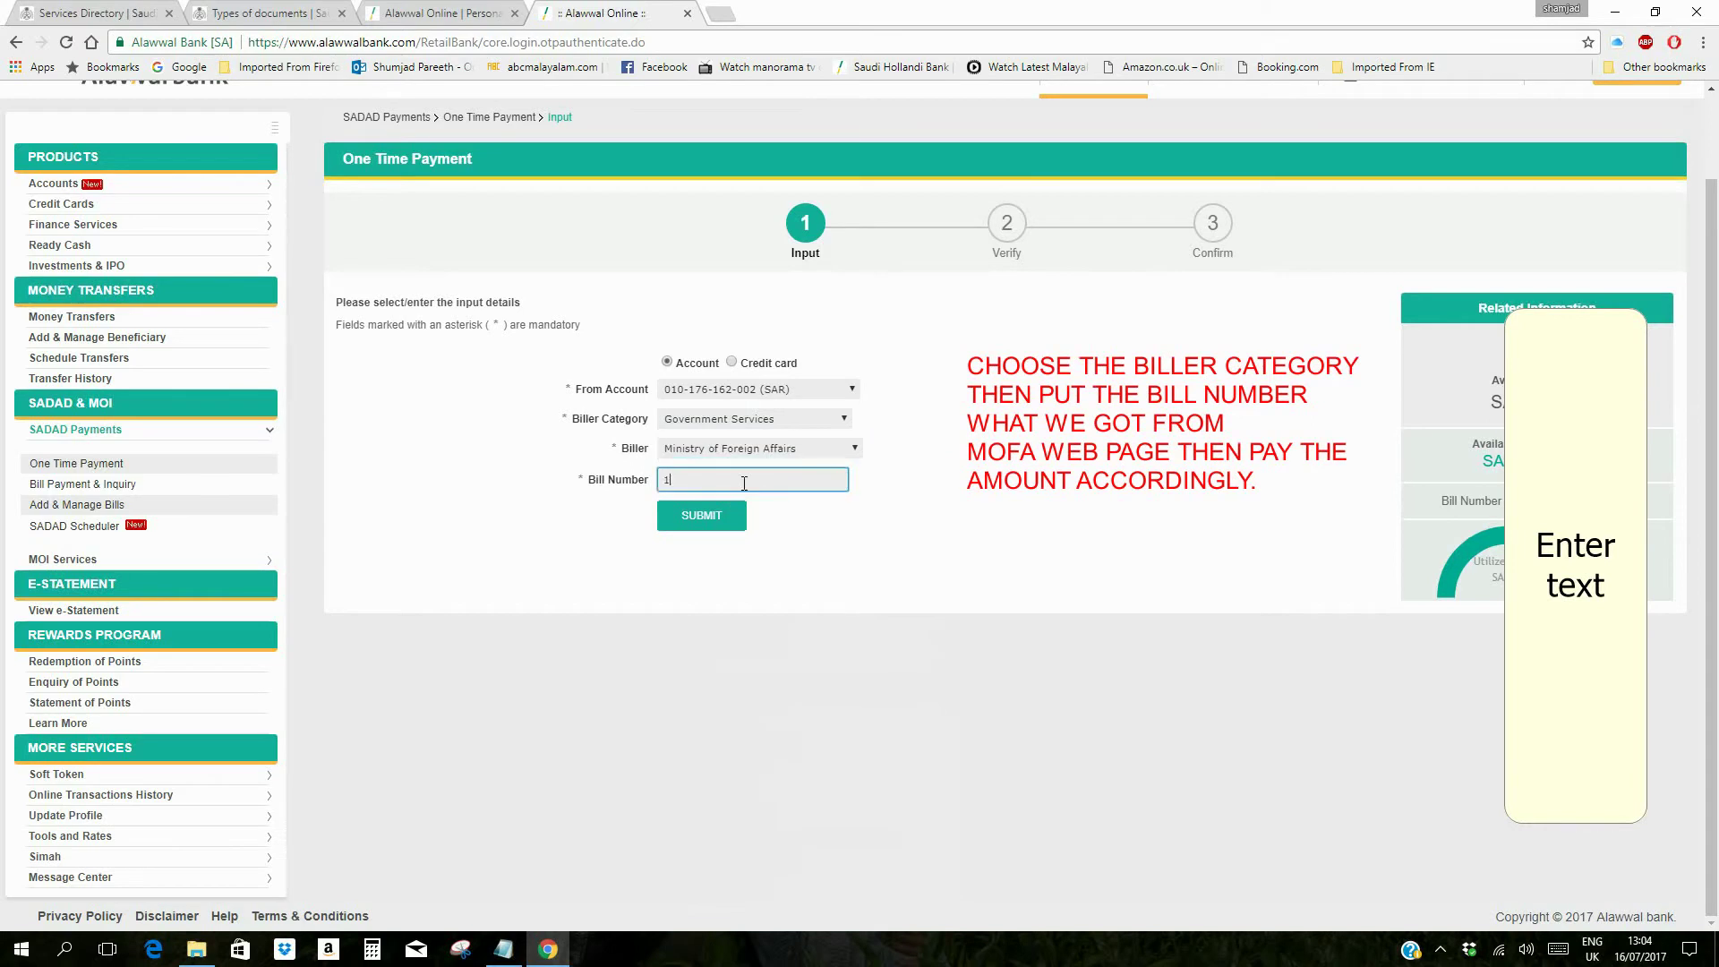